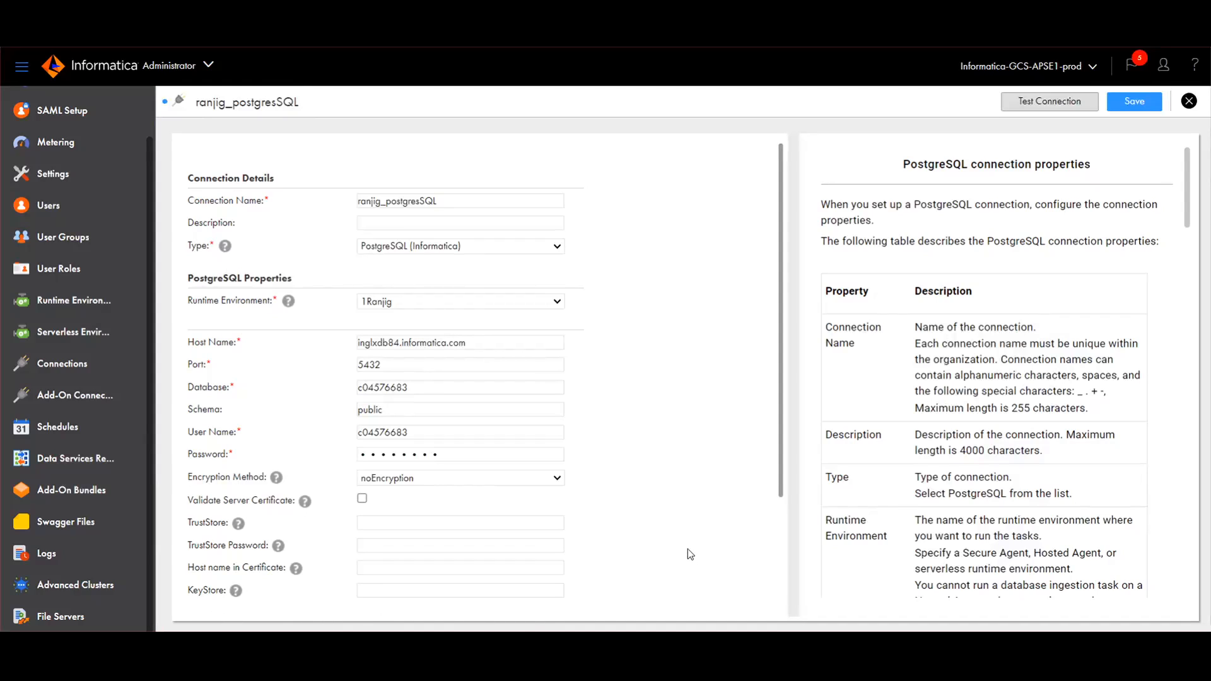
Step: Test the ranjig_postgresSQL connection and save it once it succeeds
{"action": "left_click", "coordinate": [1035, 104]}
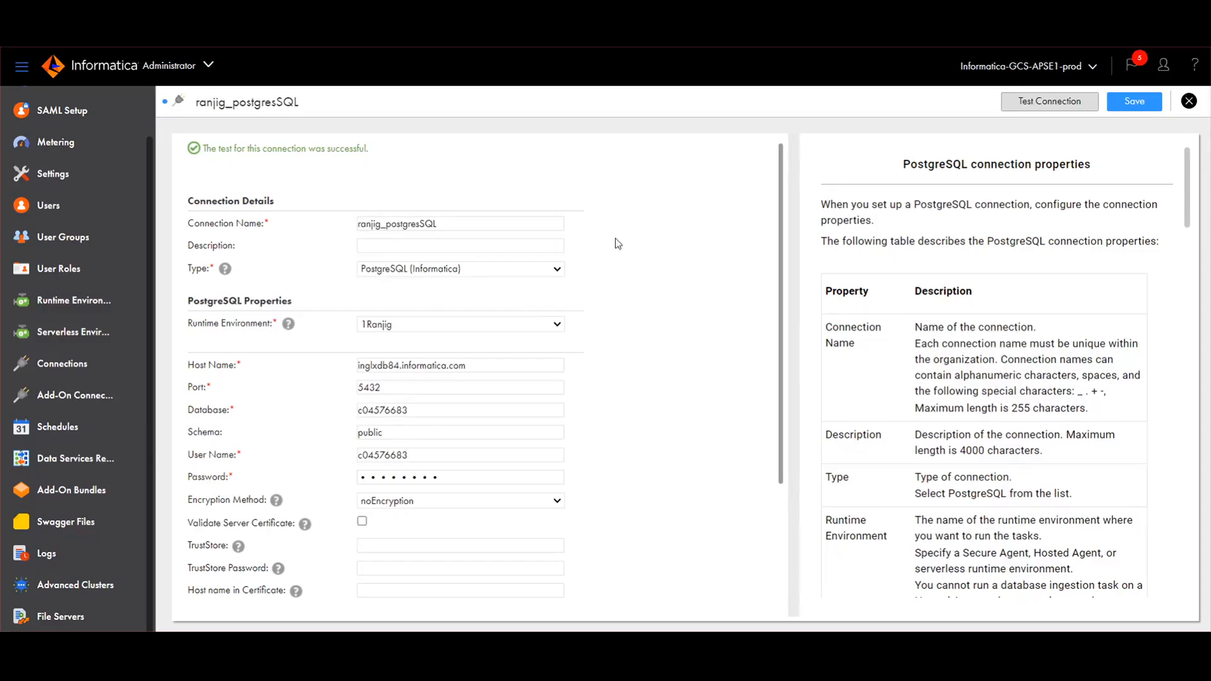
{"action": "left_click", "coordinate": [1107, 109]}
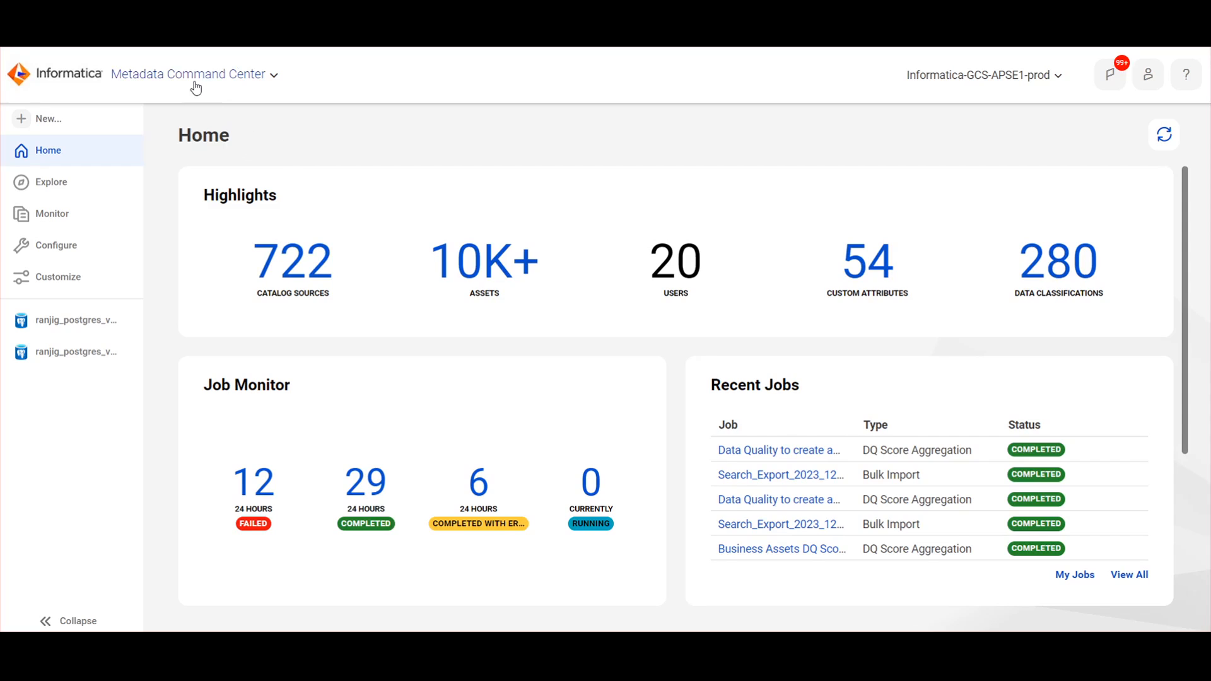
Step: Start a new catalog source and choose PostgreSQL as its type
{"action": "left_click", "coordinate": [48, 119]}
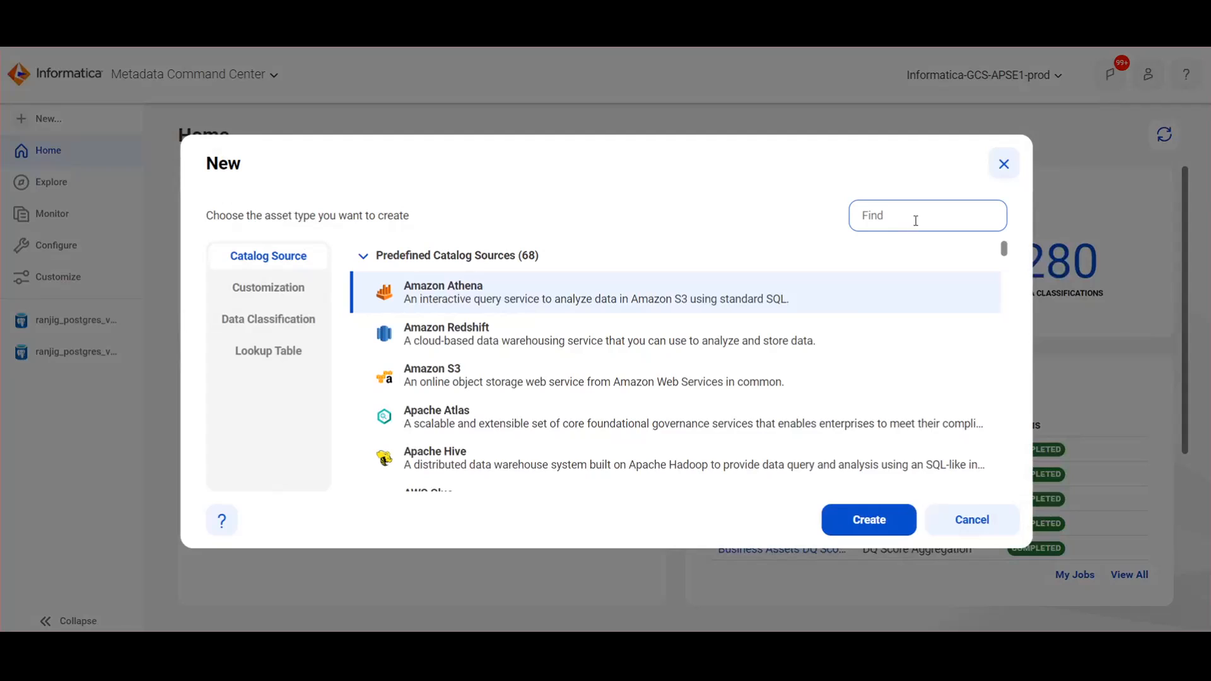
{"action": "type", "text": "postg"}
{"action": "left_click", "coordinate": [873, 526]}
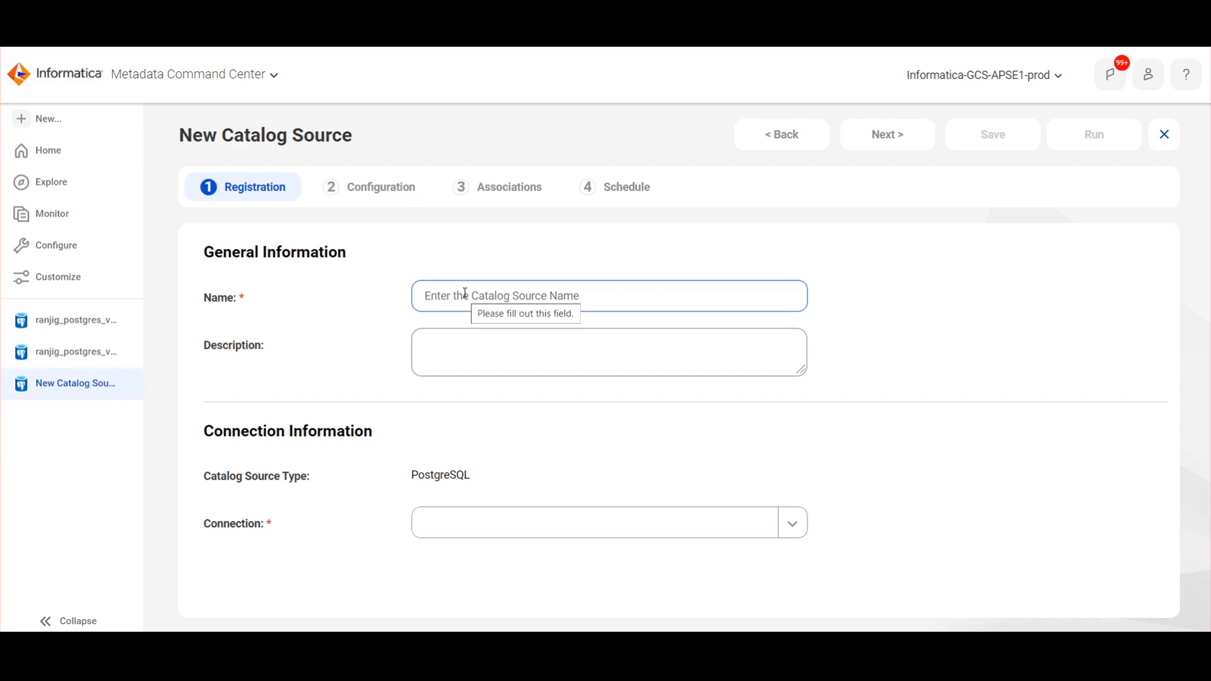
Step: Name the source postgresql_videoKB, assign the ranjig_postgresSQL connection, and continue to Configuration
{"action": "type", "text": "postgresql"}
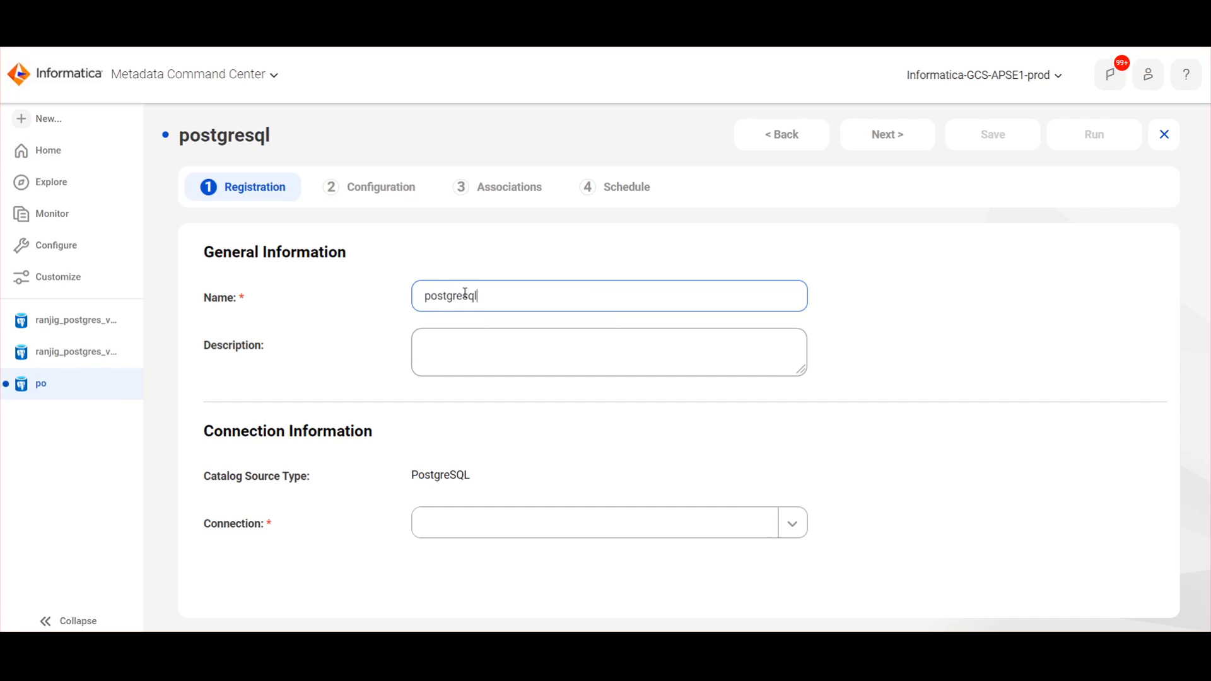
{"action": "type", "text": "_video"}
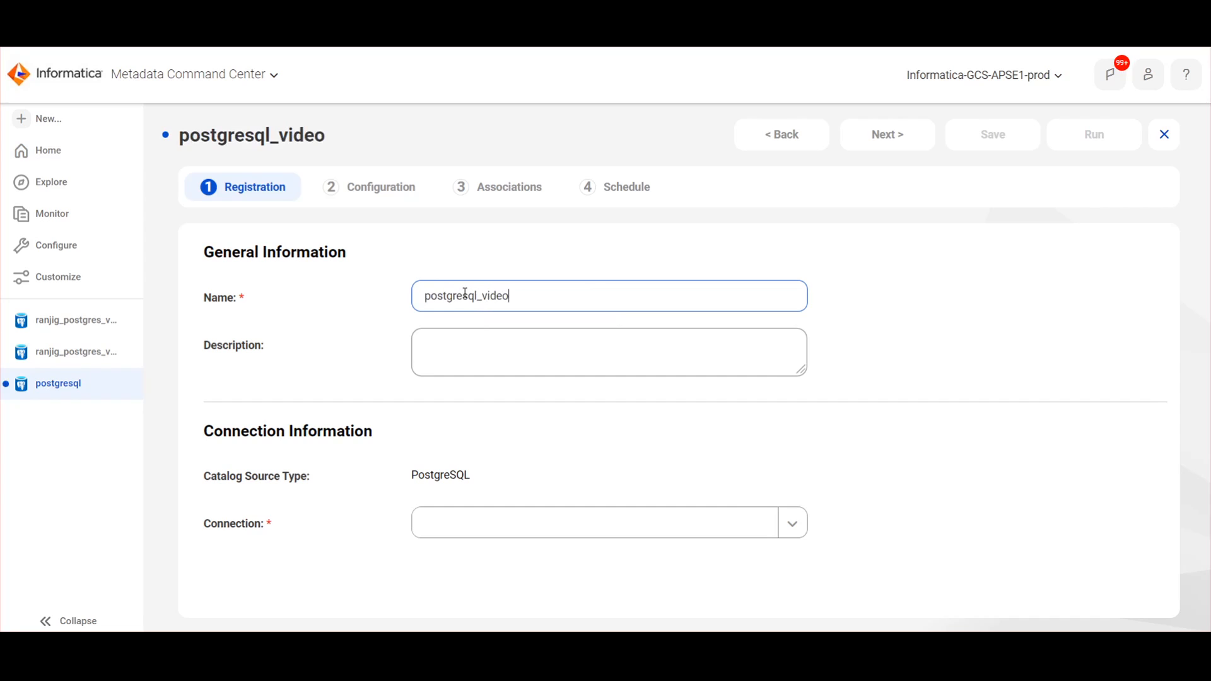
{"action": "type", "text": "KB"}
{"action": "left_click", "coordinate": [551, 535]}
{"action": "left_click", "coordinate": [554, 532]}
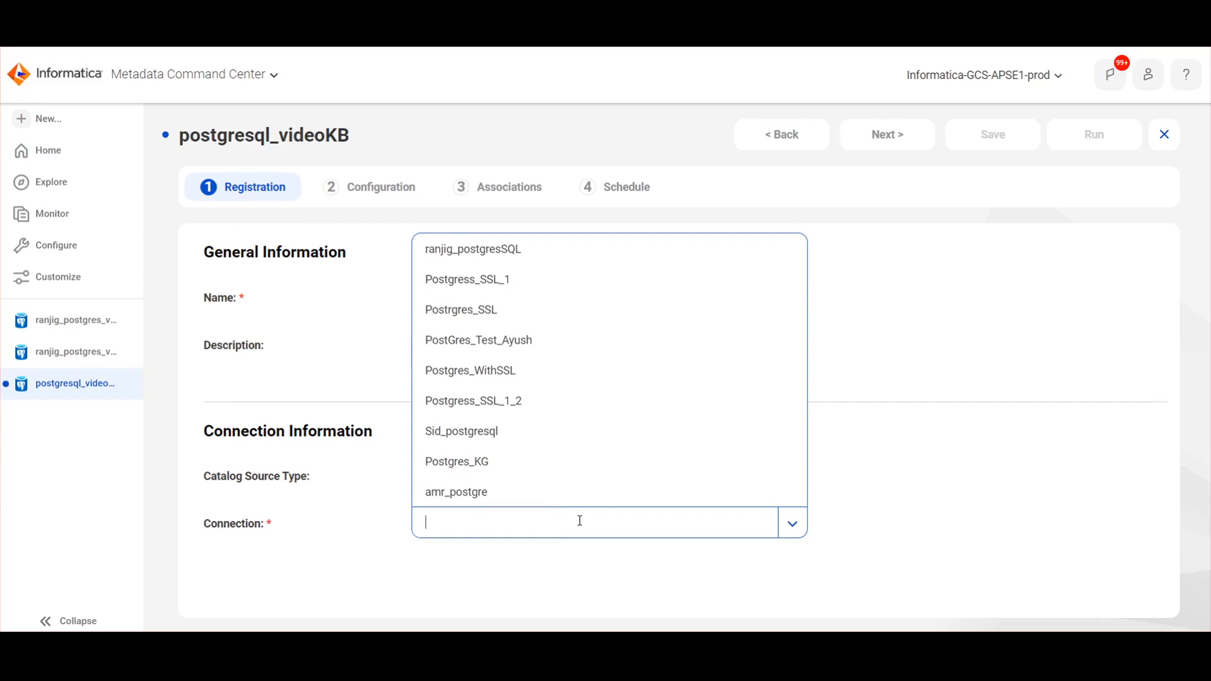
{"action": "left_click", "coordinate": [475, 252]}
{"action": "scroll", "coordinate": [833, 499], "scroll_direction": "down", "scroll_amount": 1}
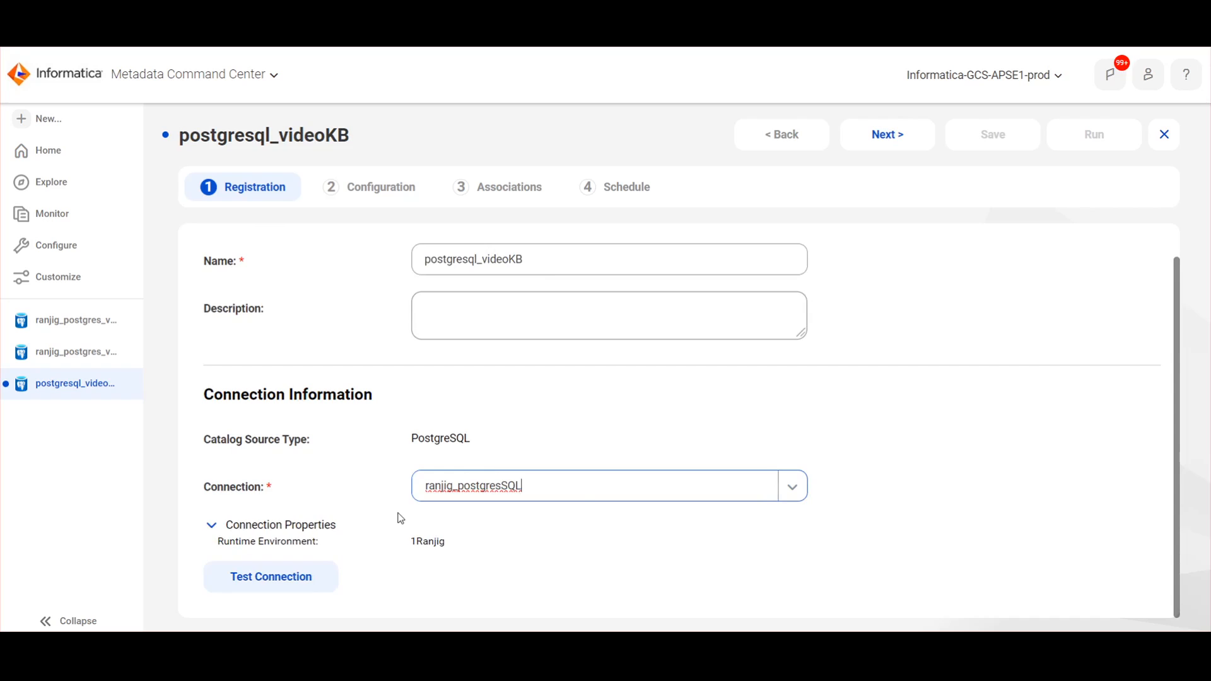
{"action": "scroll", "coordinate": [398, 515], "scroll_direction": "up", "scroll_amount": 1}
{"action": "left_click", "coordinate": [884, 144]}
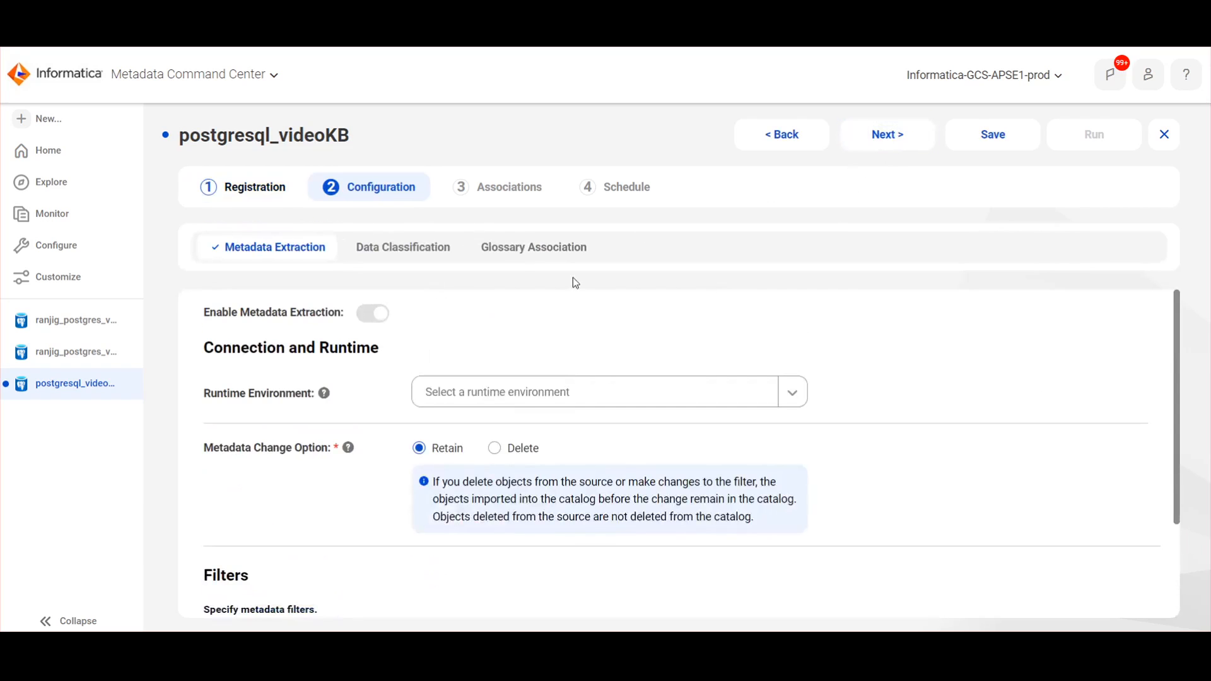
Step: Set the runtime environment to 1Ranjig and switch metadata extraction to Filter conditions
{"action": "left_click", "coordinate": [469, 392]}
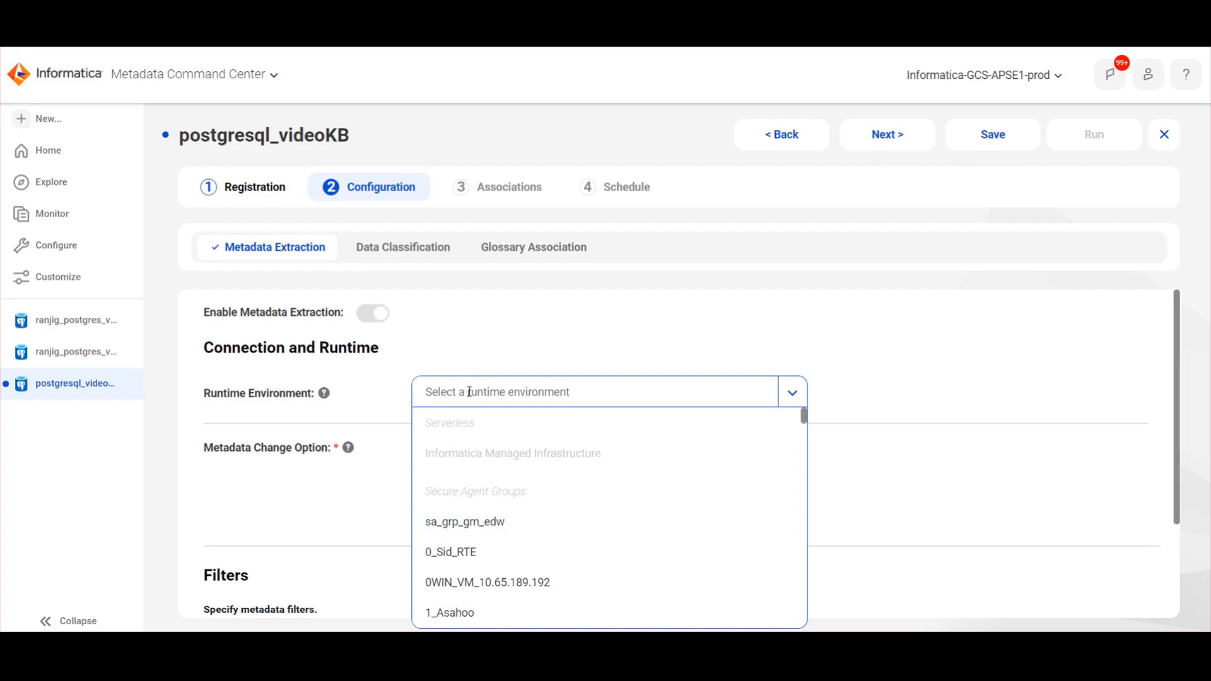
{"action": "type", "text": "1ra"}
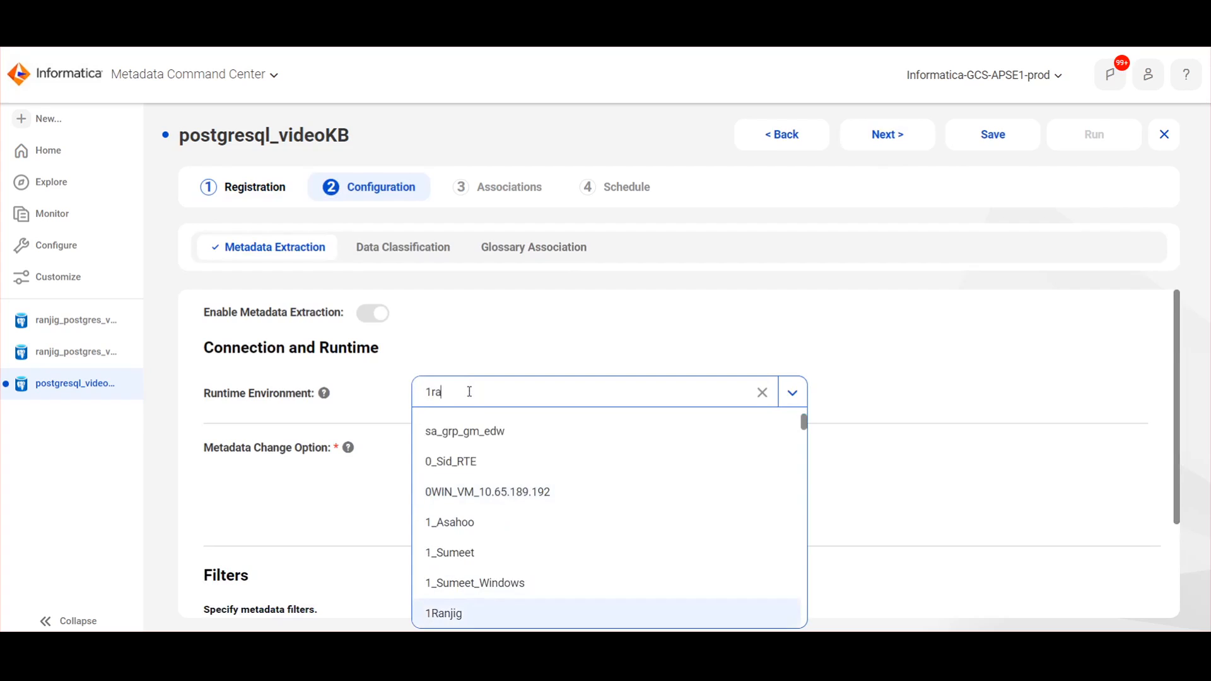
{"action": "key", "text": "Return"}
{"action": "scroll", "coordinate": [554, 396], "scroll_direction": "down", "scroll_amount": 2}
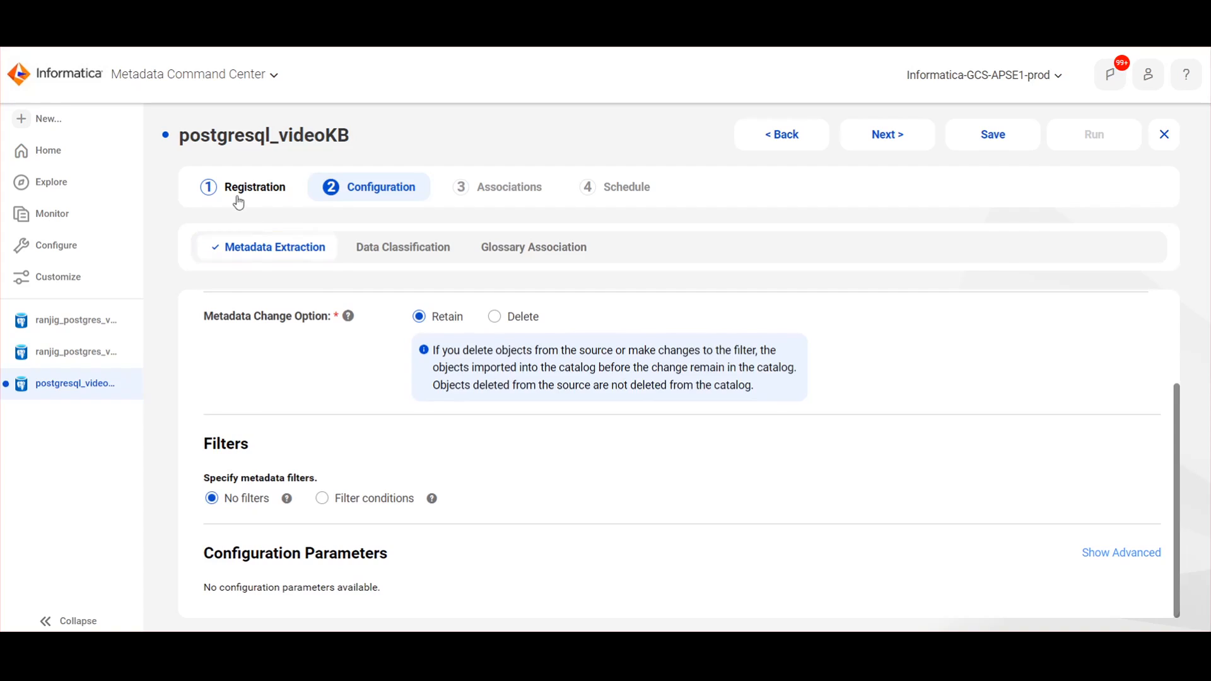
{"action": "left_click", "coordinate": [338, 501]}
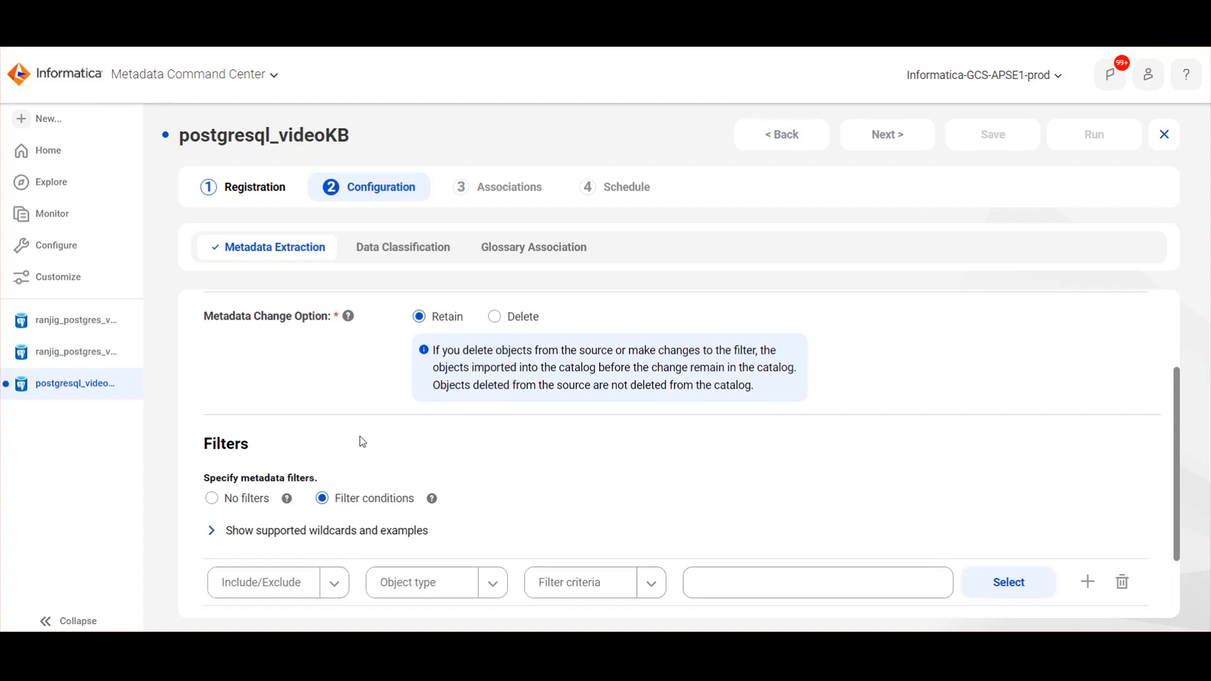
{"action": "scroll", "coordinate": [363, 442], "scroll_direction": "down", "scroll_amount": 2}
Step: Add an Include Metadata filter for the Schema named 'public'
{"action": "left_click", "coordinate": [210, 436]}
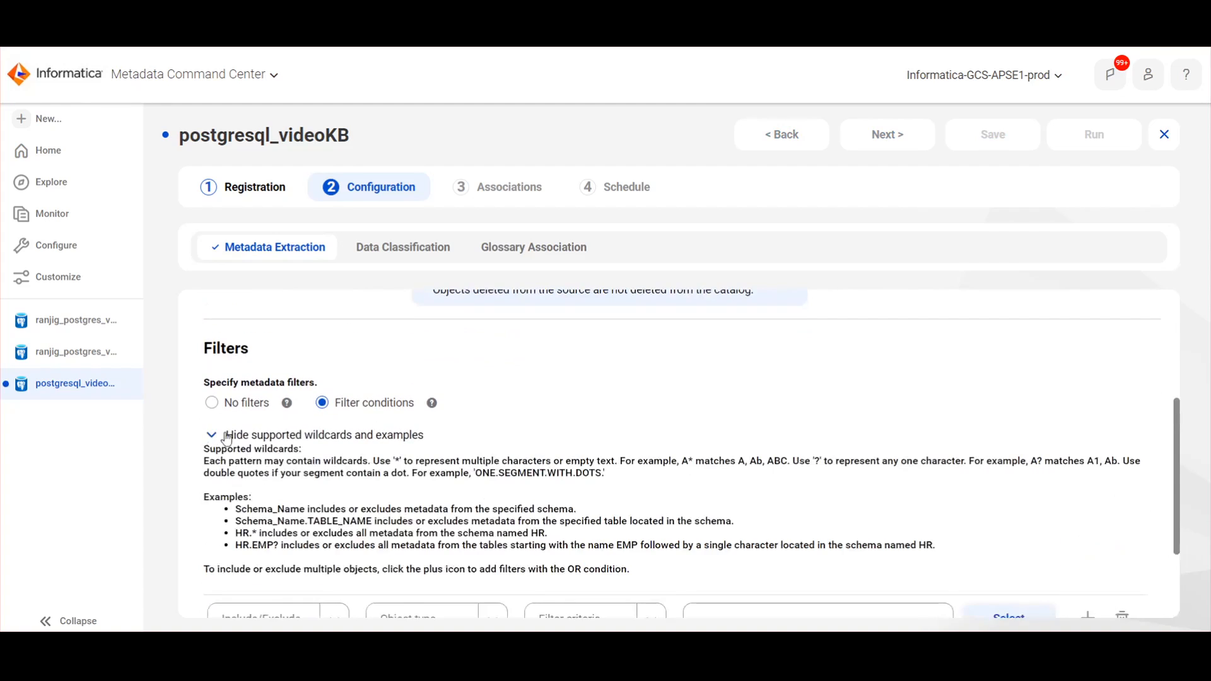
{"action": "scroll", "coordinate": [211, 442], "scroll_direction": "down", "scroll_amount": 1}
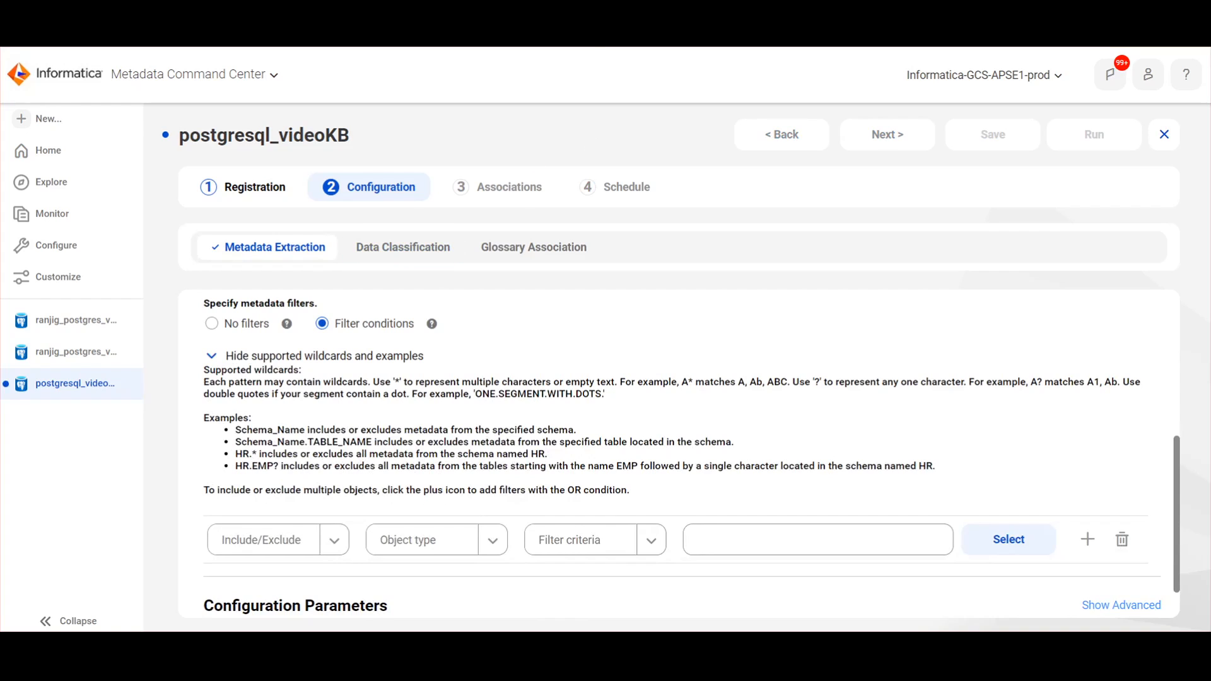
{"action": "scroll", "coordinate": [269, 544], "scroll_direction": "down", "scroll_amount": 1}
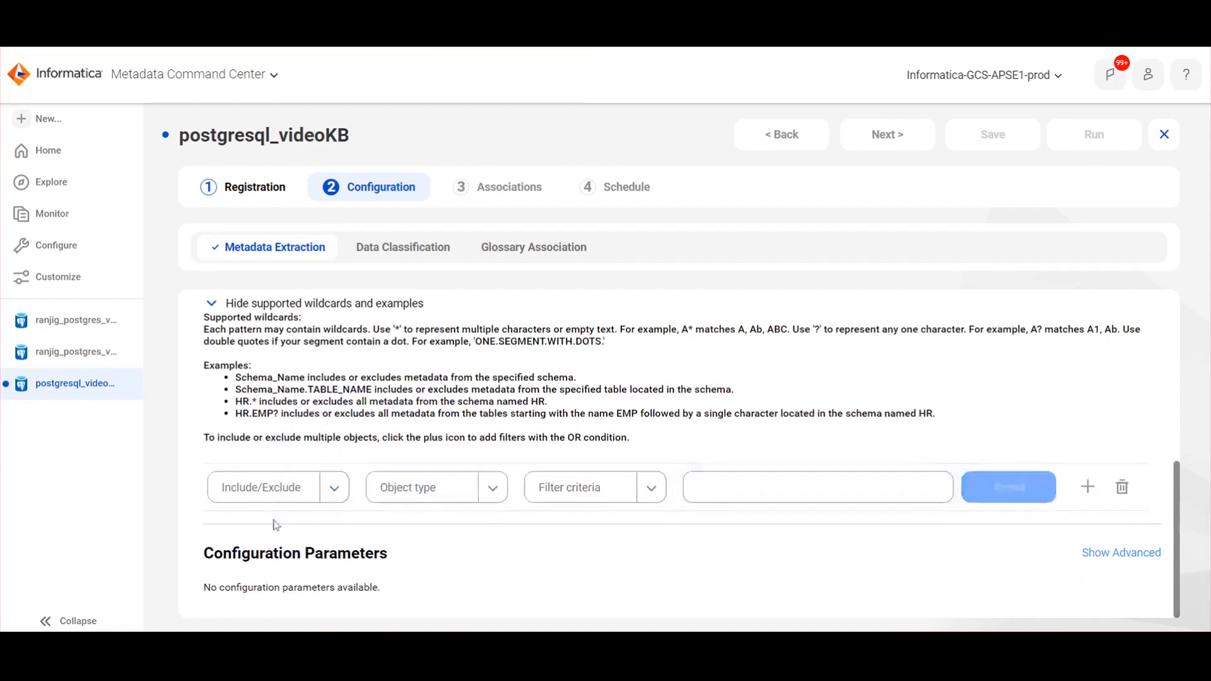
{"action": "left_click", "coordinate": [265, 487]}
{"action": "left_click", "coordinate": [265, 518]}
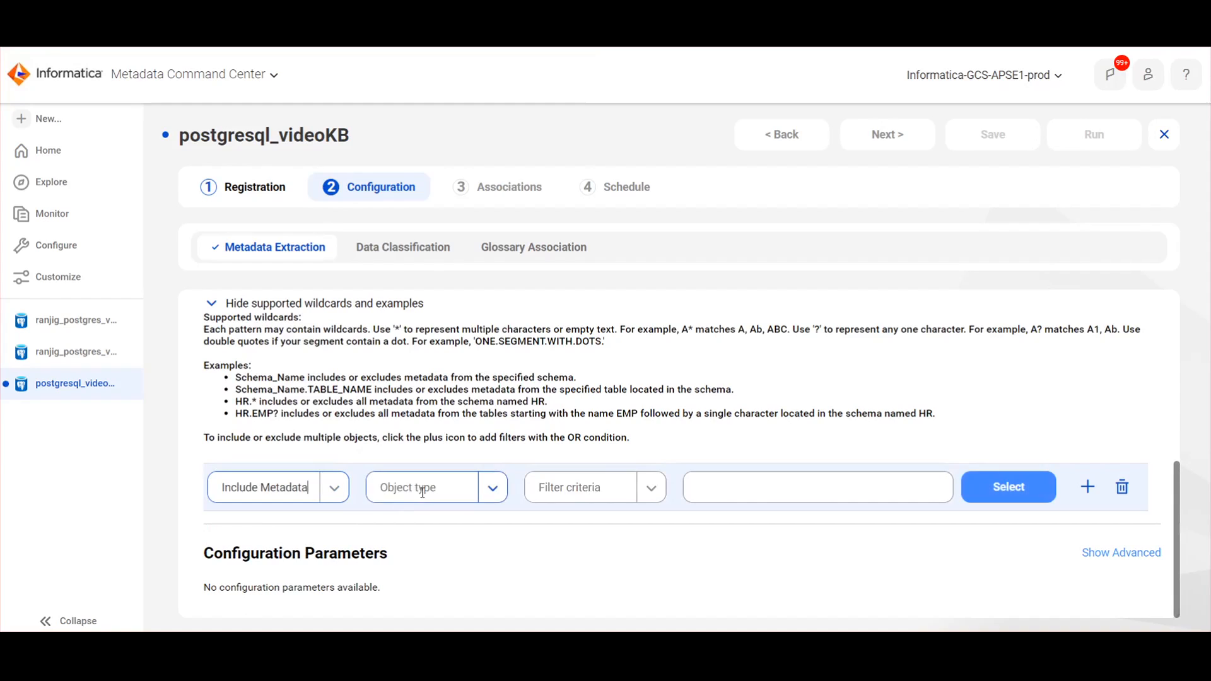
{"action": "left_click", "coordinate": [419, 491]}
{"action": "left_click", "coordinate": [414, 517]}
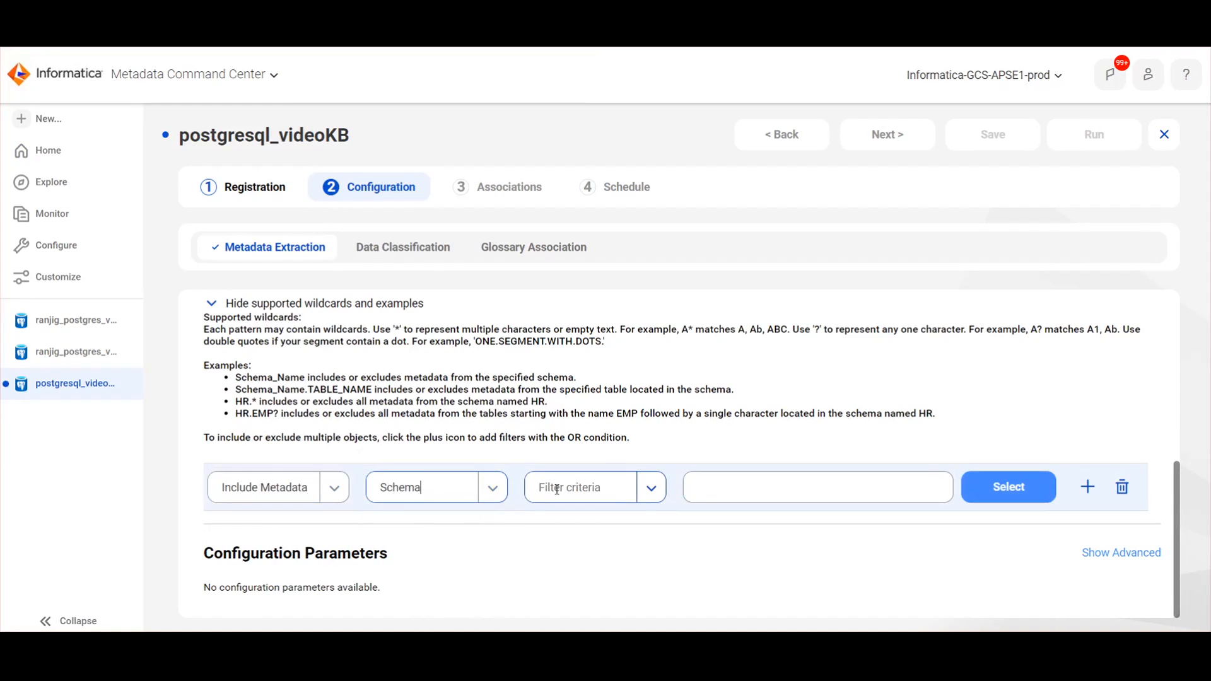
{"action": "left_click", "coordinate": [557, 489]}
{"action": "left_click", "coordinate": [535, 517]}
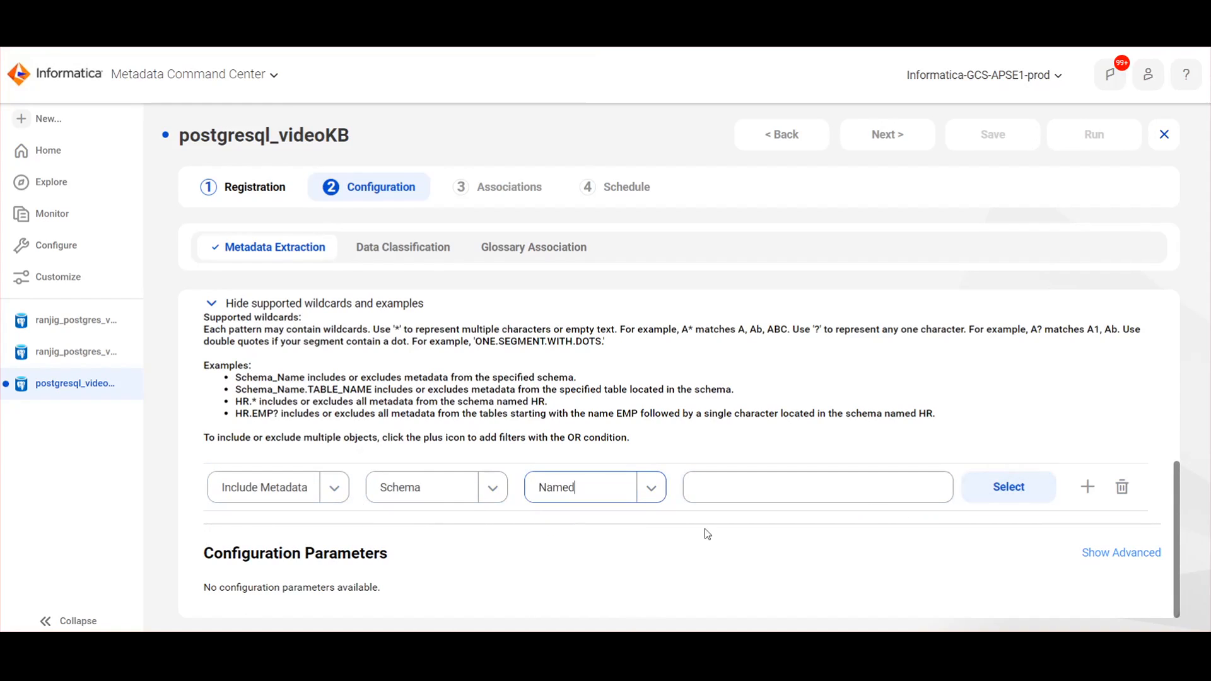
{"action": "left_click", "coordinate": [1004, 489]}
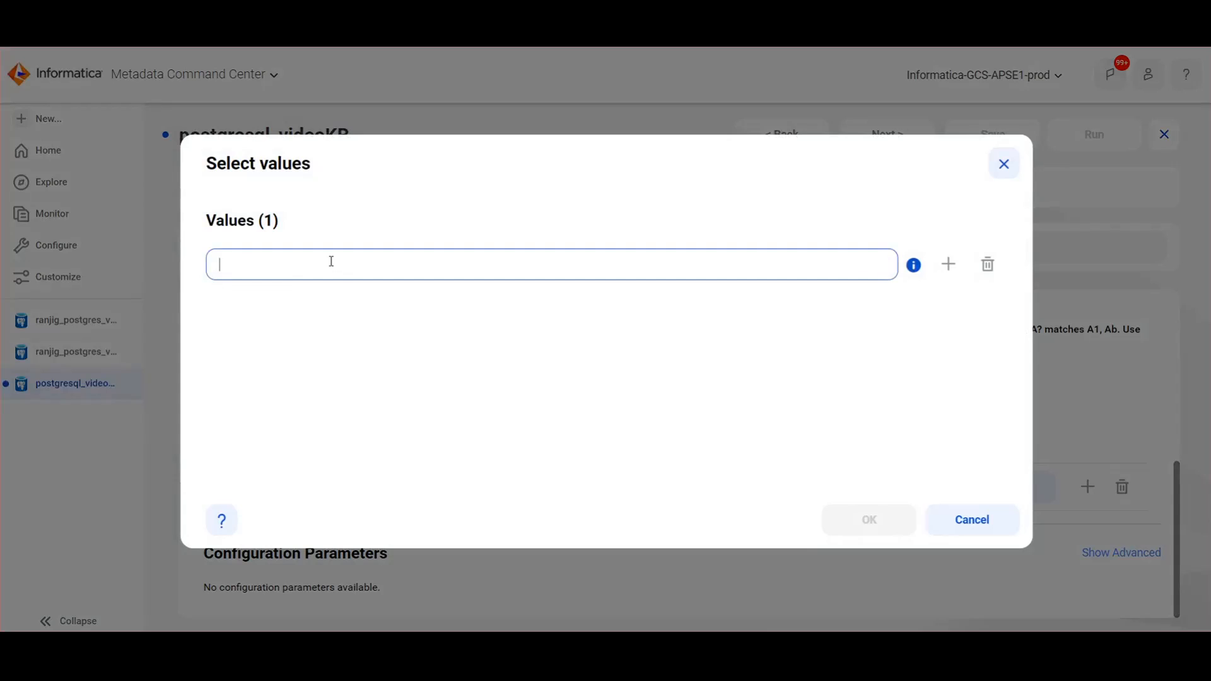
{"action": "type", "text": "pub"}
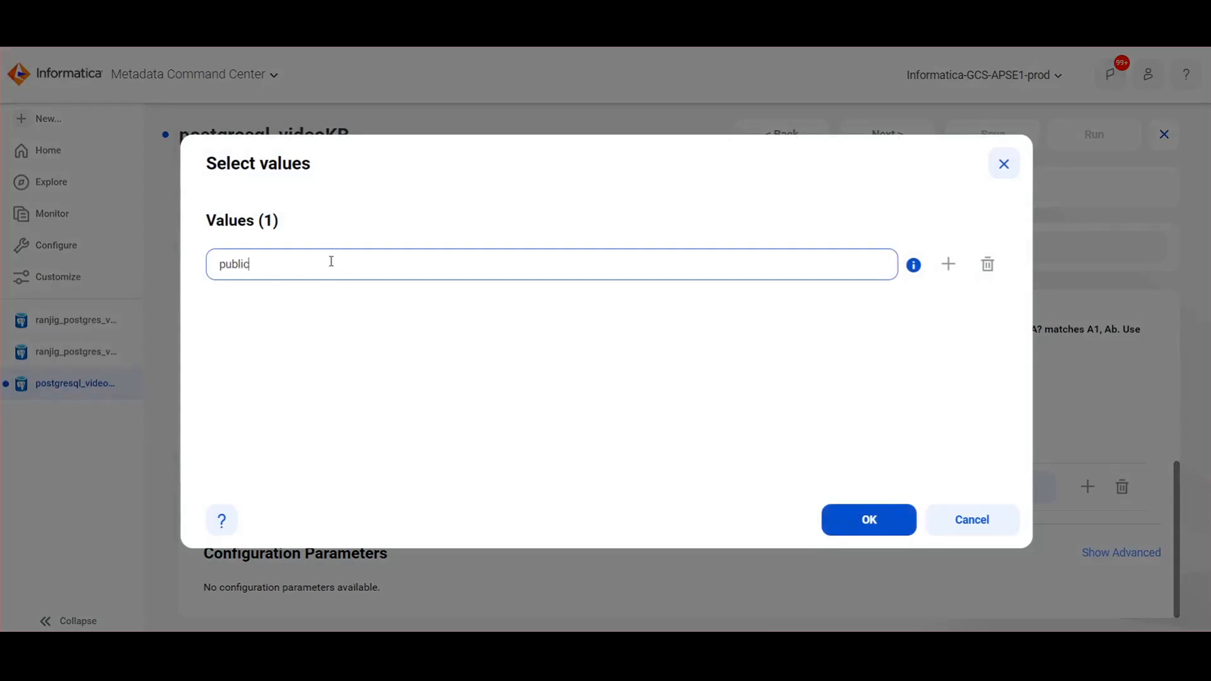
{"action": "type", "text": "lic"}
{"action": "left_click", "coordinate": [866, 519]}
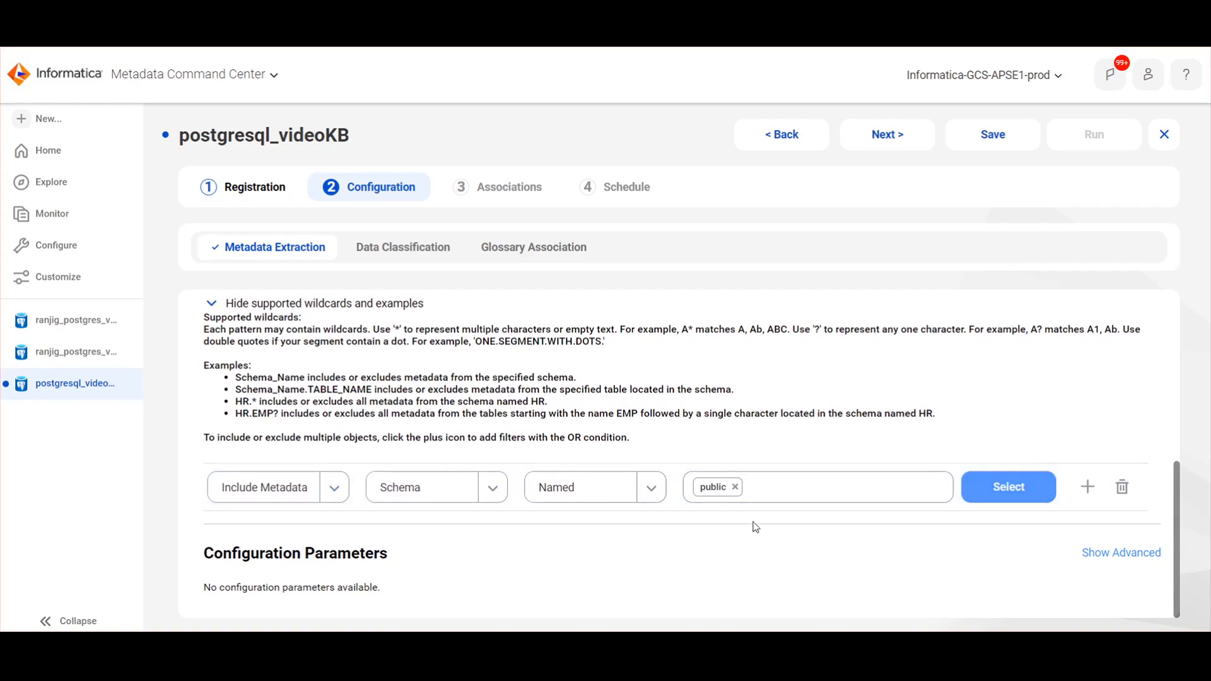
{"action": "scroll", "coordinate": [757, 328], "scroll_direction": "up", "scroll_amount": 10}
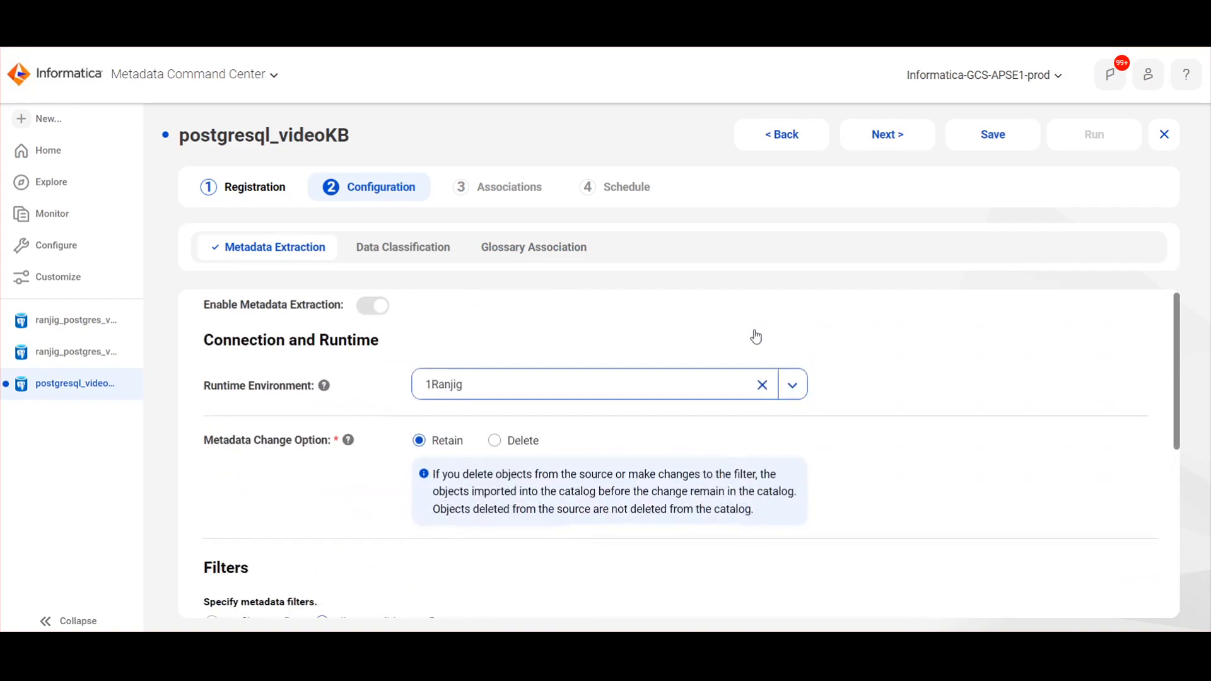
Step: On the Data Classification tab, enable classification using Data Classification Rules and open Add Data Classification
{"action": "left_click", "coordinate": [404, 253]}
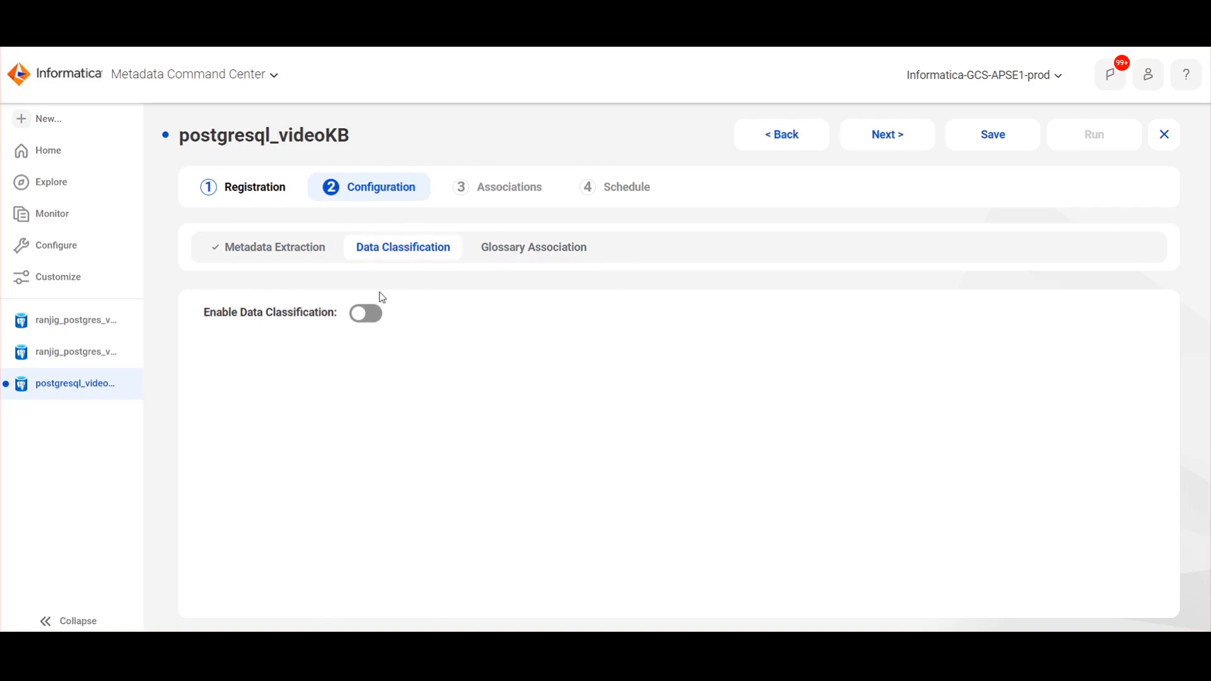
{"action": "left_click", "coordinate": [369, 317]}
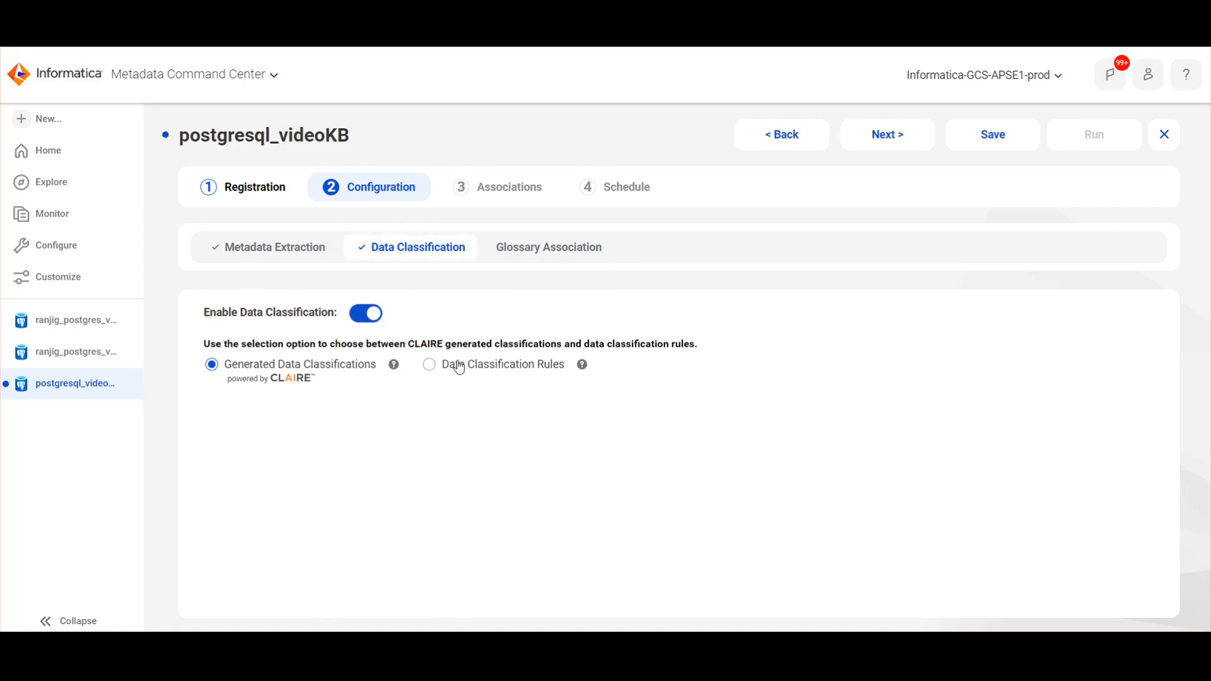
{"action": "left_click", "coordinate": [500, 374]}
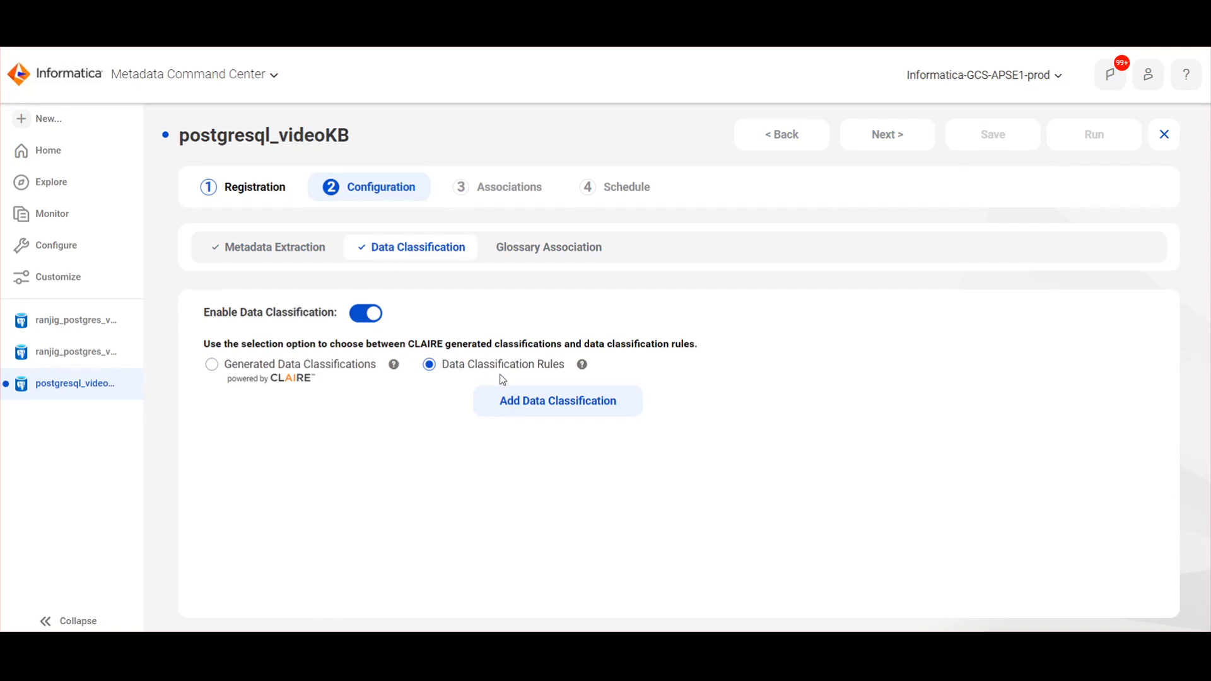
{"action": "left_click", "coordinate": [547, 414]}
Step: Select the Email and Address Line 1 data classifications
{"action": "left_click", "coordinate": [855, 173]}
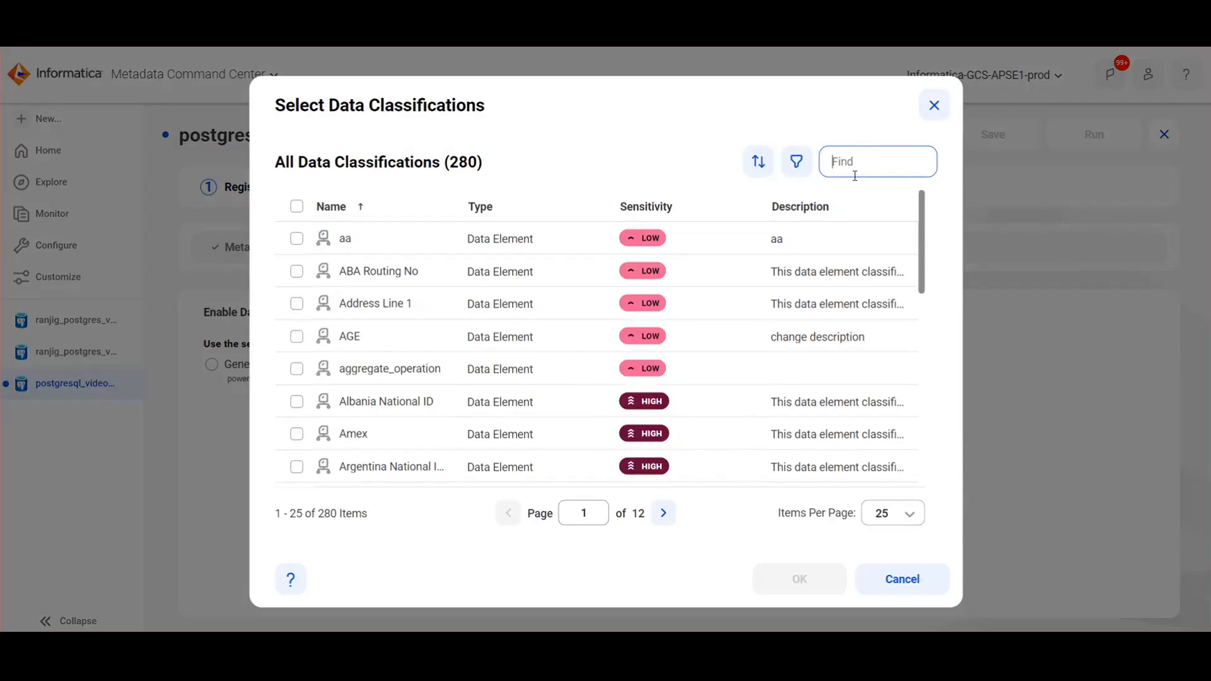
{"action": "type", "text": "email"}
{"action": "key", "text": "Return"}
{"action": "left_click", "coordinate": [441, 241]}
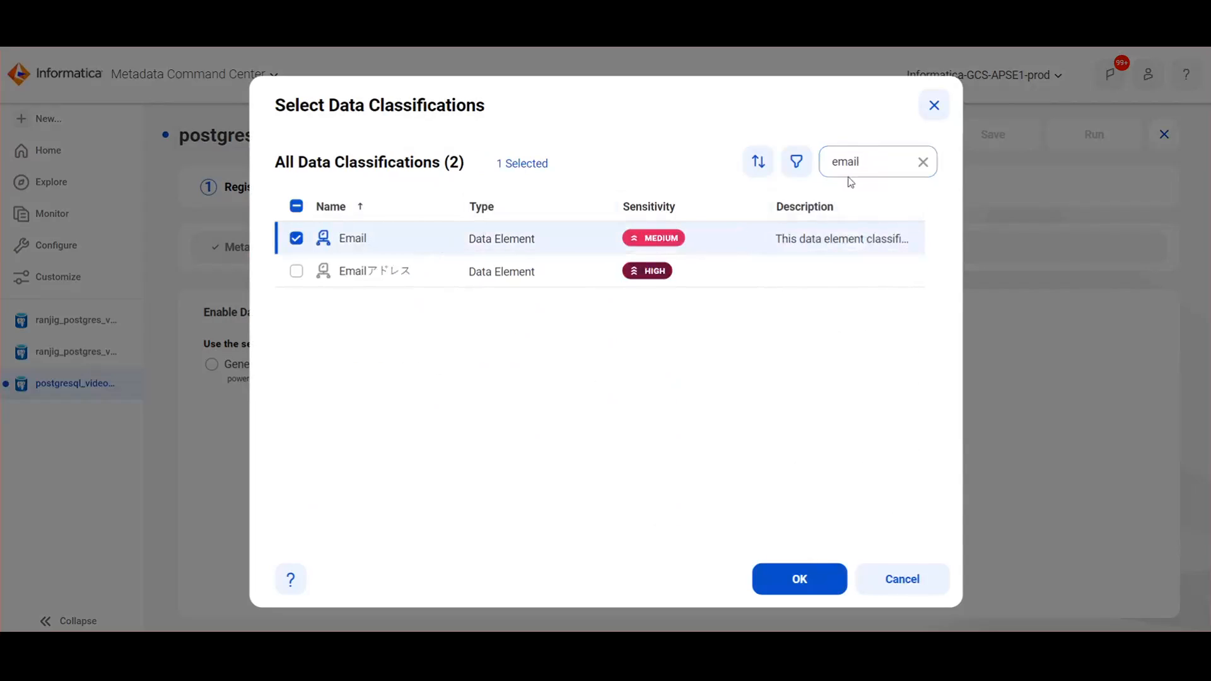
{"action": "double_click", "coordinate": [876, 169]}
{"action": "type", "text": "address"}
{"action": "key", "text": "Return"}
{"action": "left_click", "coordinate": [394, 240]}
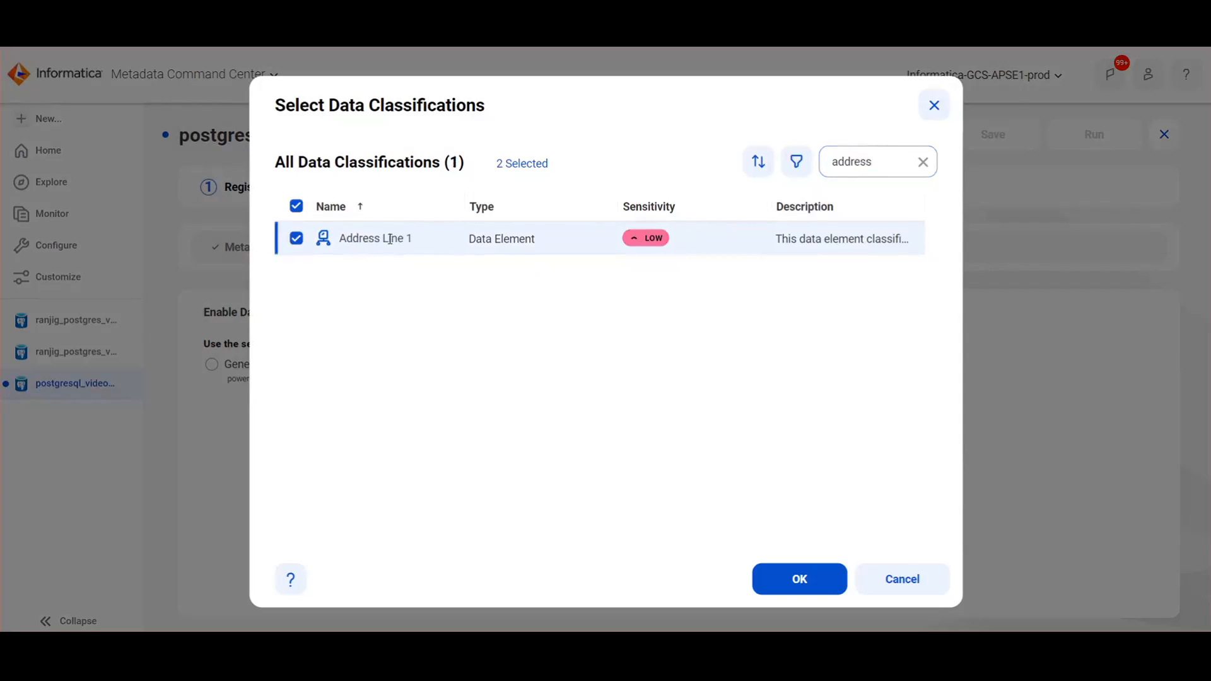
Step: Also select USA State Code, USA State Name and Country Name, and confirm
{"action": "double_click", "coordinate": [871, 169]}
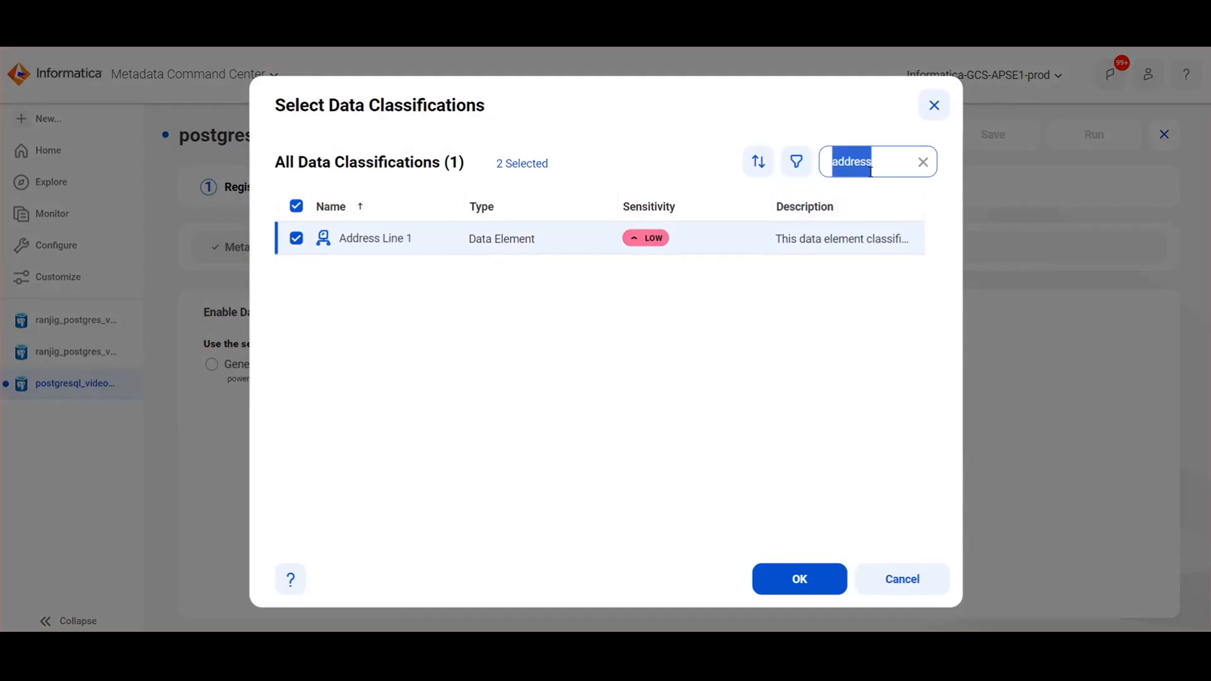
{"action": "type", "text": "satte"}
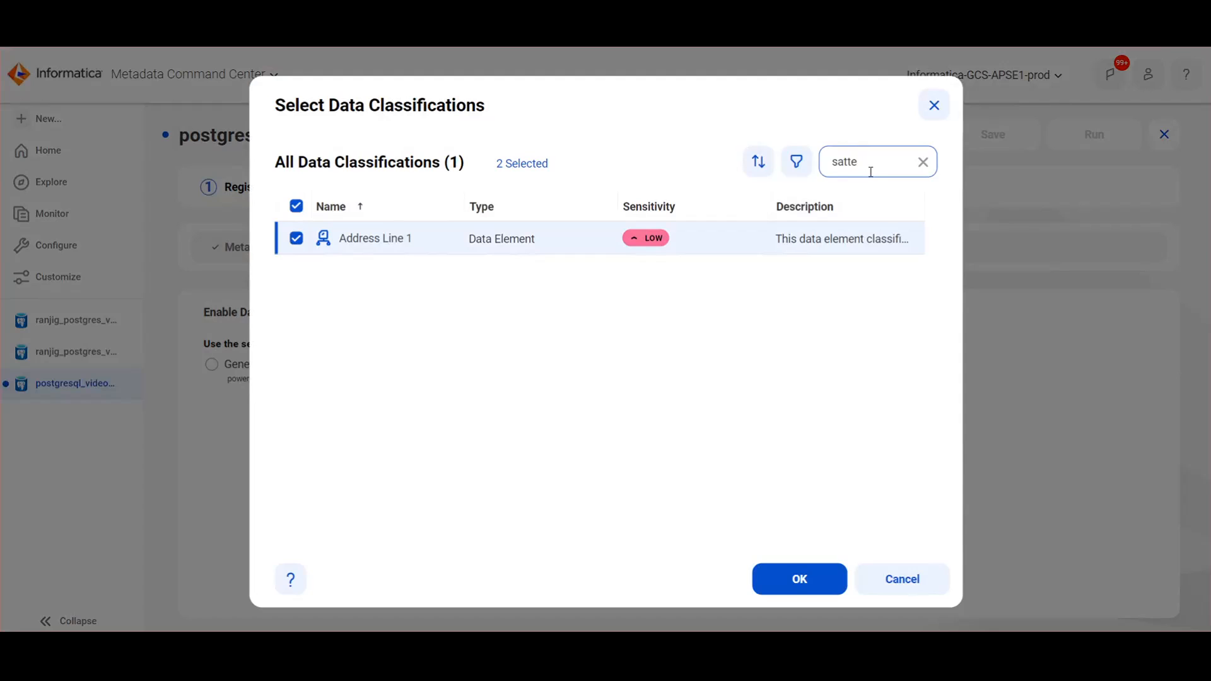
{"action": "key", "text": "BackSpace"}
{"action": "key", "text": "BackSpace"}
{"action": "type", "text": "tate"}
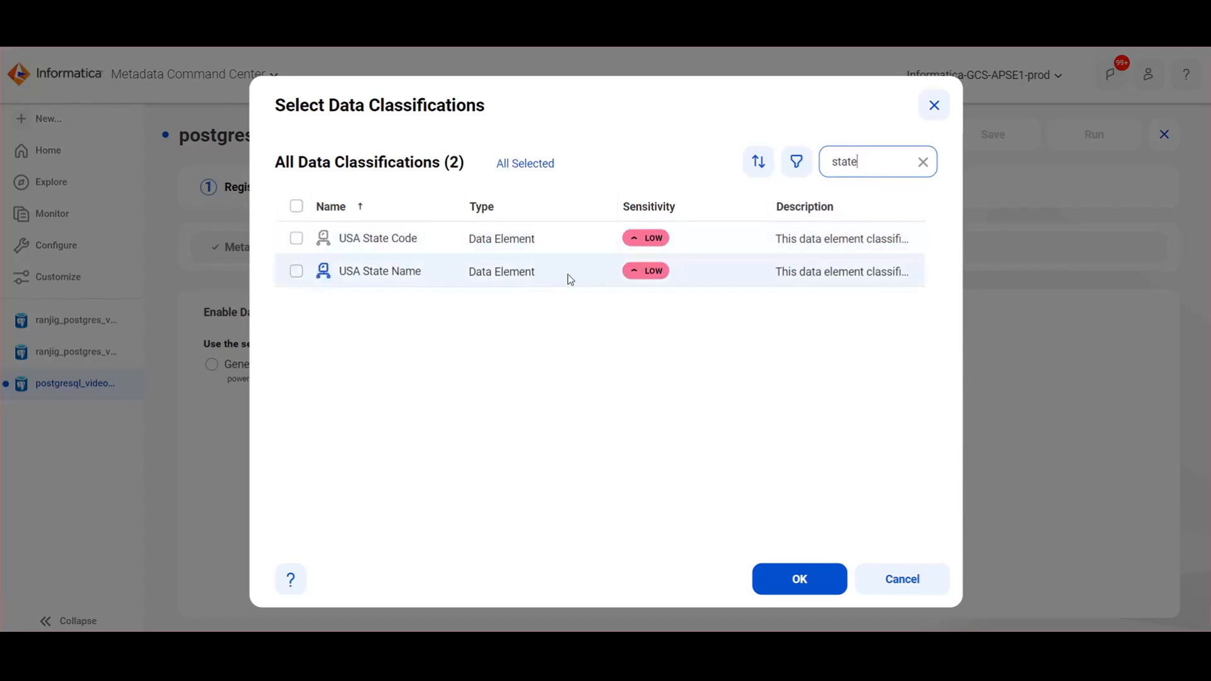
{"action": "left_click", "coordinate": [448, 248]}
{"action": "left_click", "coordinate": [459, 269]}
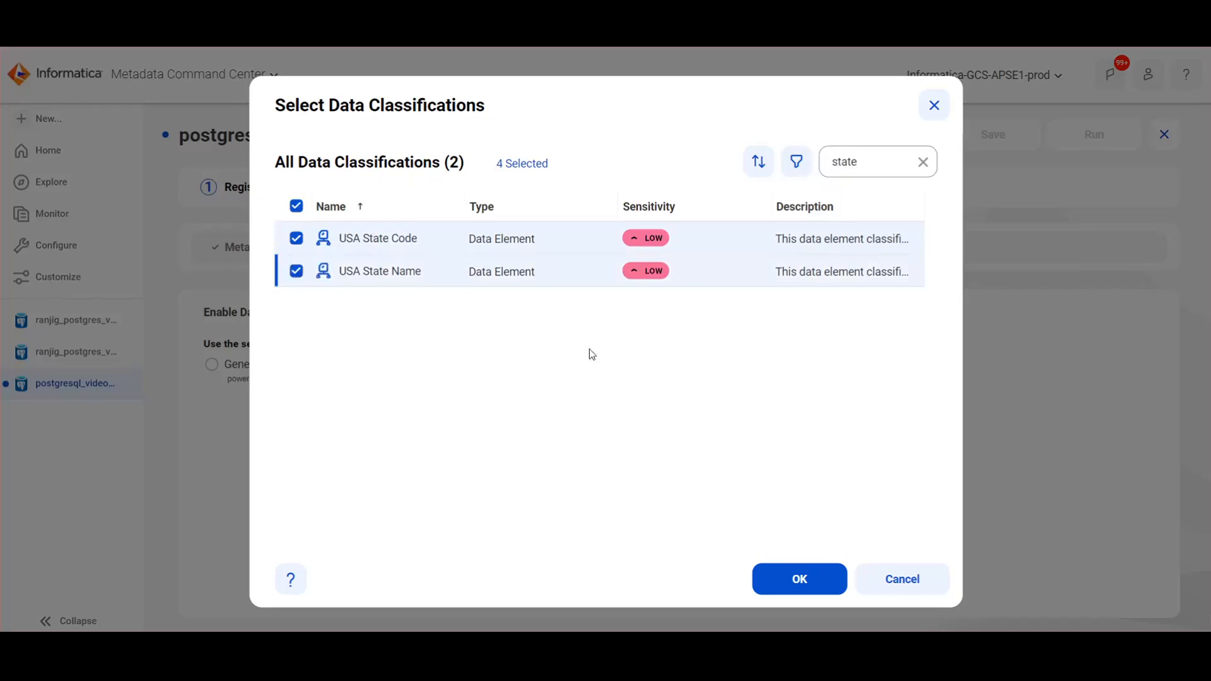
{"action": "left_click", "coordinate": [856, 166]}
{"action": "double_click", "coordinate": [859, 166]}
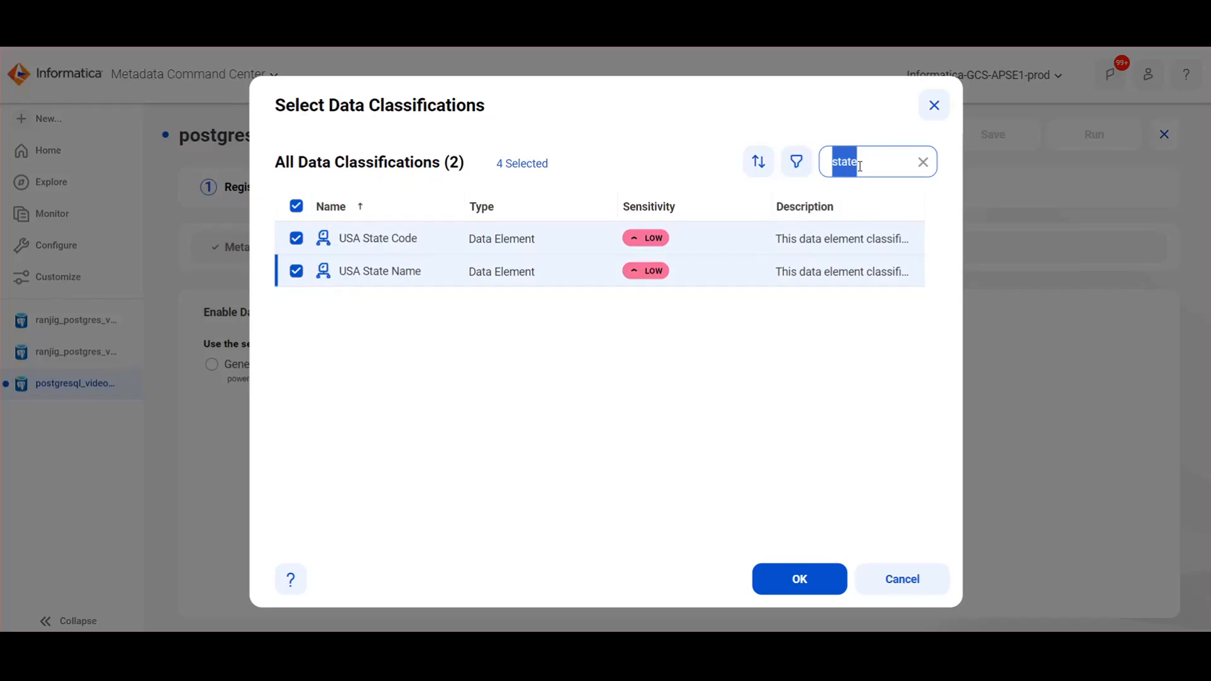
{"action": "type", "text": "ci"}
{"action": "type", "text": "ount"}
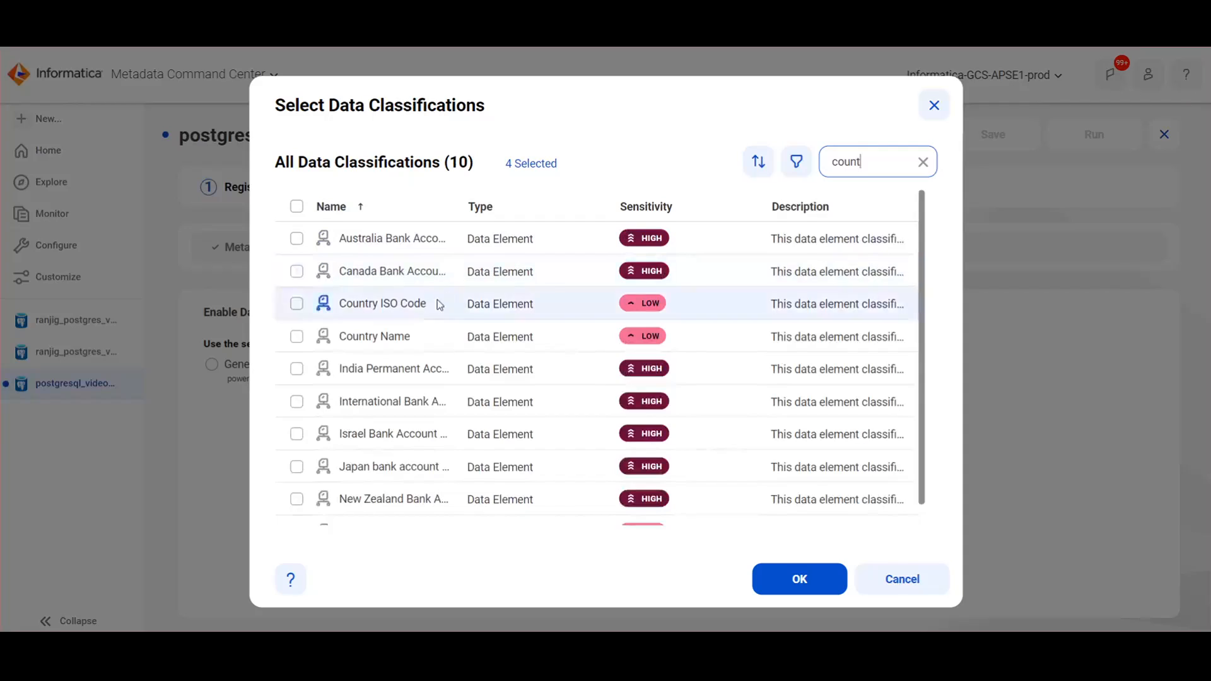
{"action": "left_click", "coordinate": [432, 336]}
{"action": "left_click", "coordinate": [803, 580]}
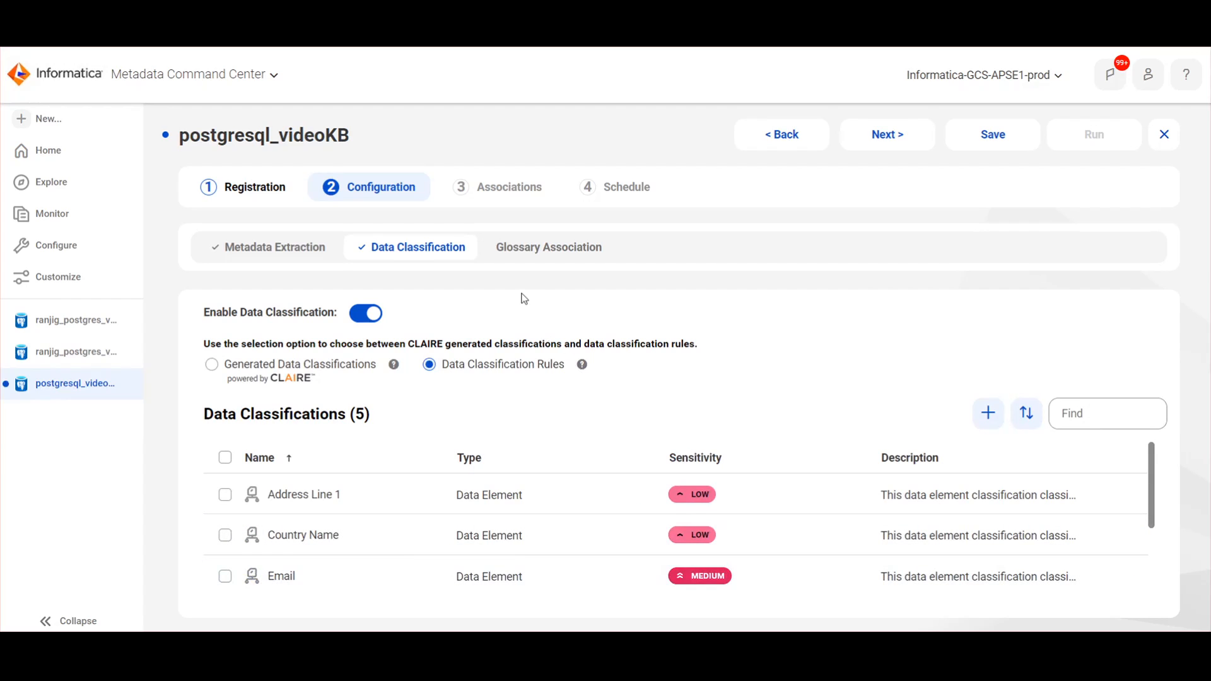
Step: Enable glossary association with an 80% auto-acceptance threshold and save the source
{"action": "left_click", "coordinate": [522, 252]}
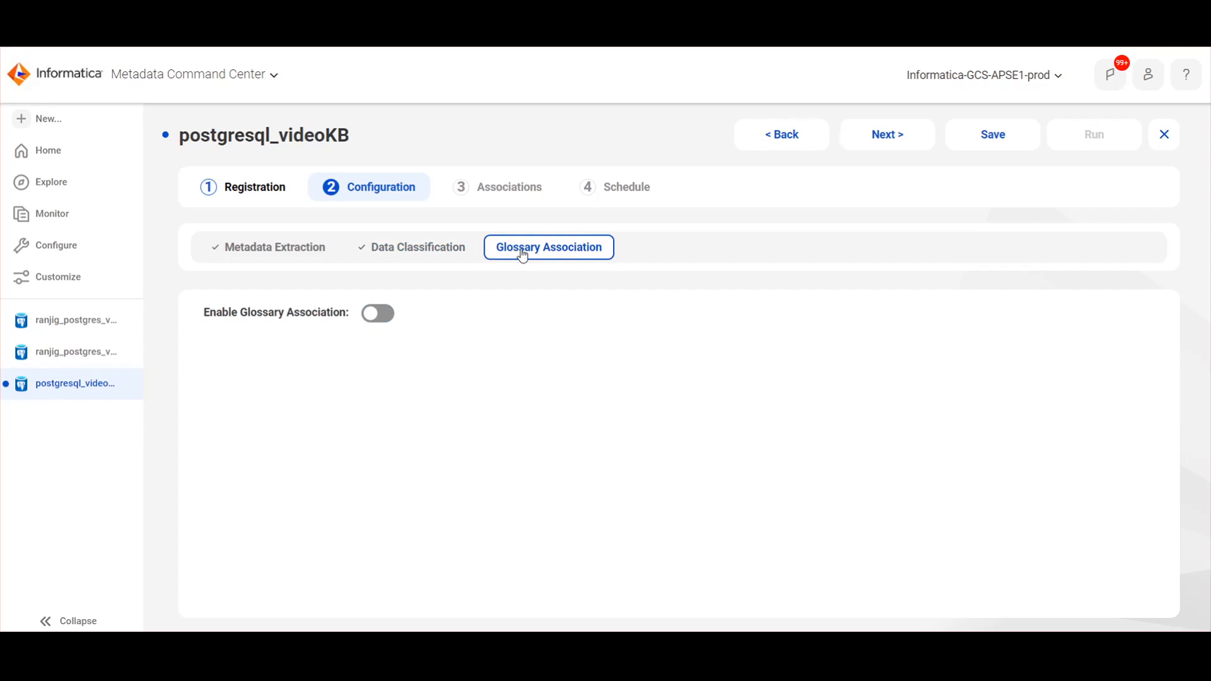
{"action": "left_click", "coordinate": [376, 312]}
{"action": "left_click", "coordinate": [702, 352]}
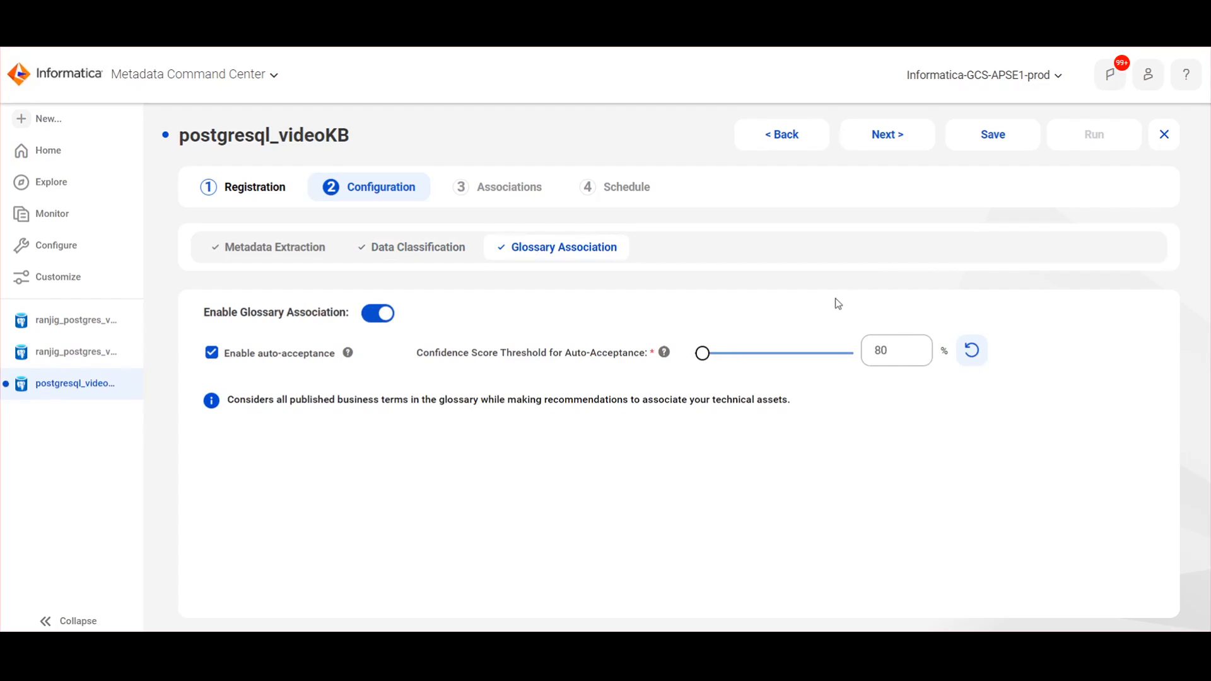
{"action": "left_click", "coordinate": [999, 143]}
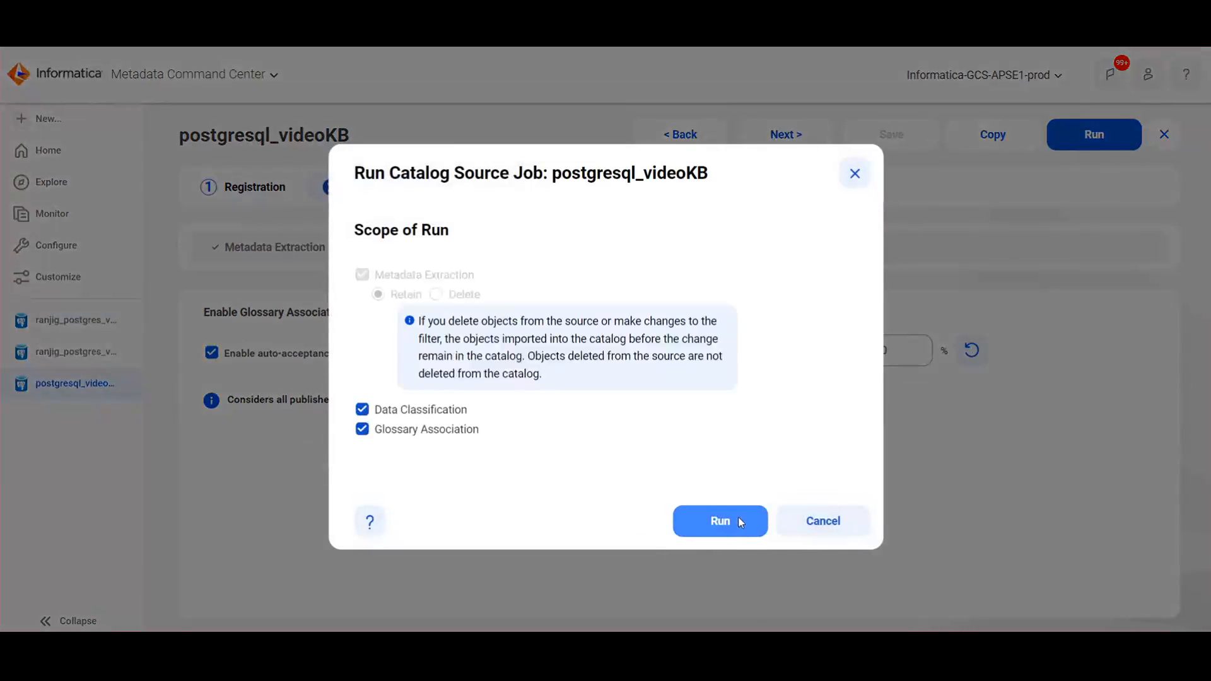
Step: Run the postgresql_videoKB catalog source job
{"action": "left_click", "coordinate": [735, 518]}
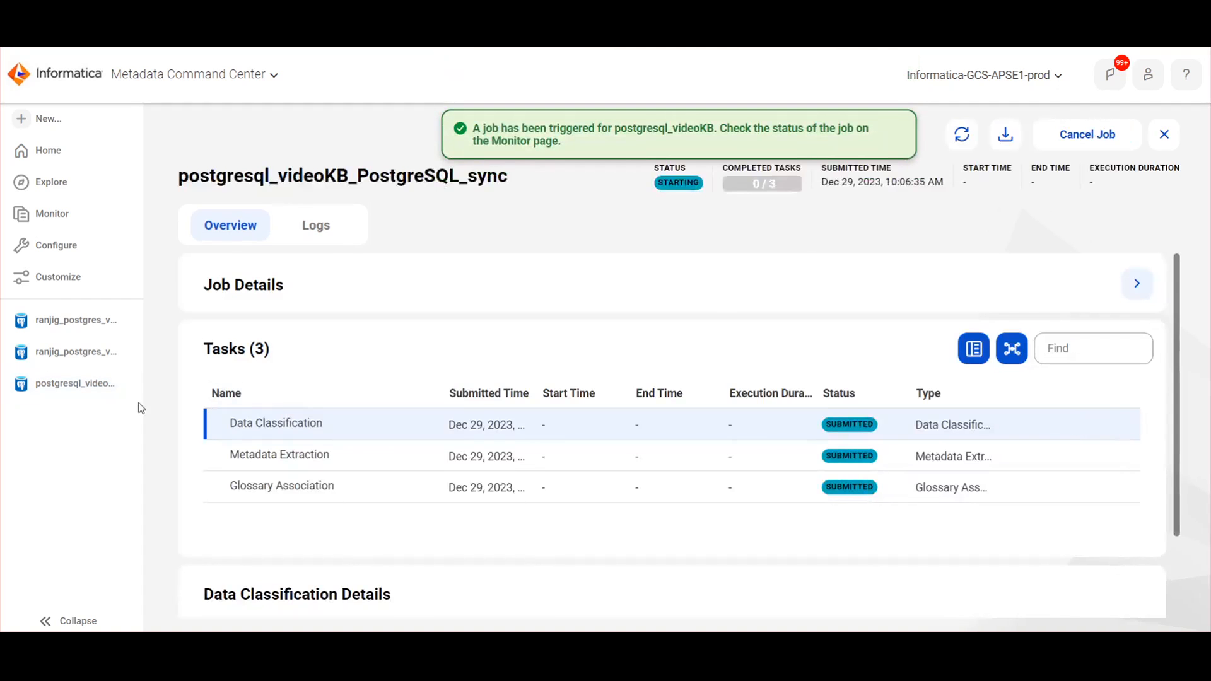
{"action": "scroll", "coordinate": [315, 467], "scroll_direction": "down", "scroll_amount": 2}
{"action": "scroll", "coordinate": [381, 486], "scroll_direction": "up", "scroll_amount": 2}
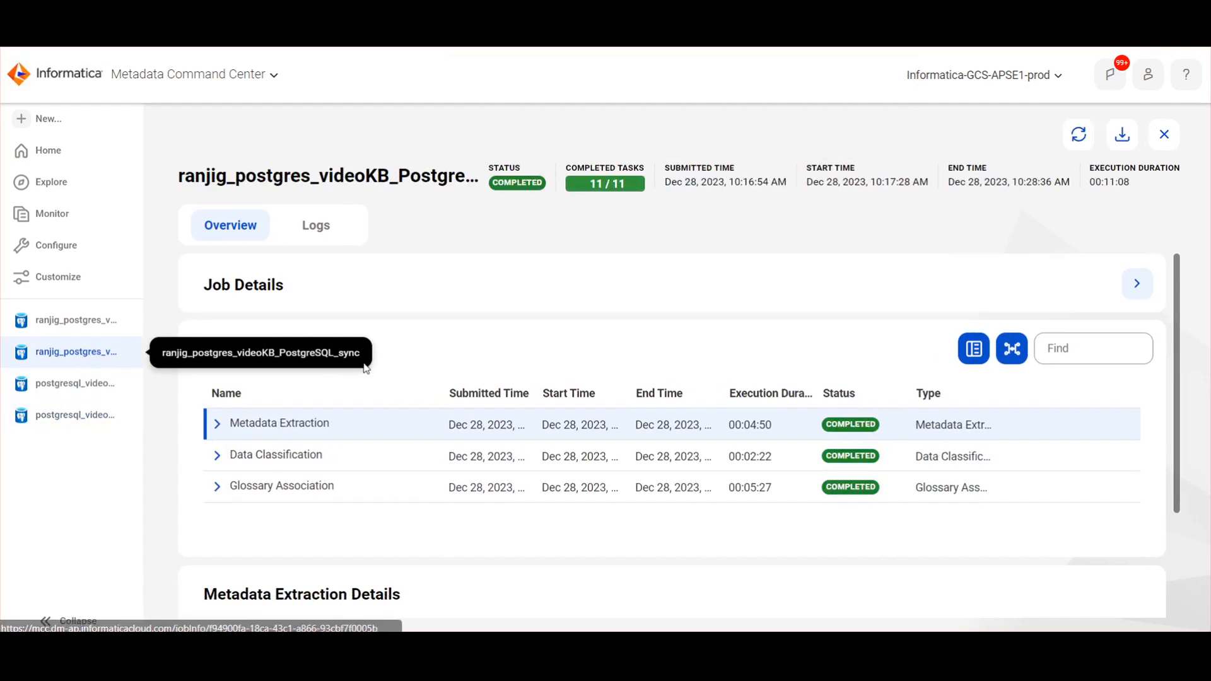
Step: Review ranjig_postgres_videoKB's Registration, Configuration, Data Classification and Glossary Association tabs, then its completed sync job
{"action": "left_click", "coordinate": [91, 319]}
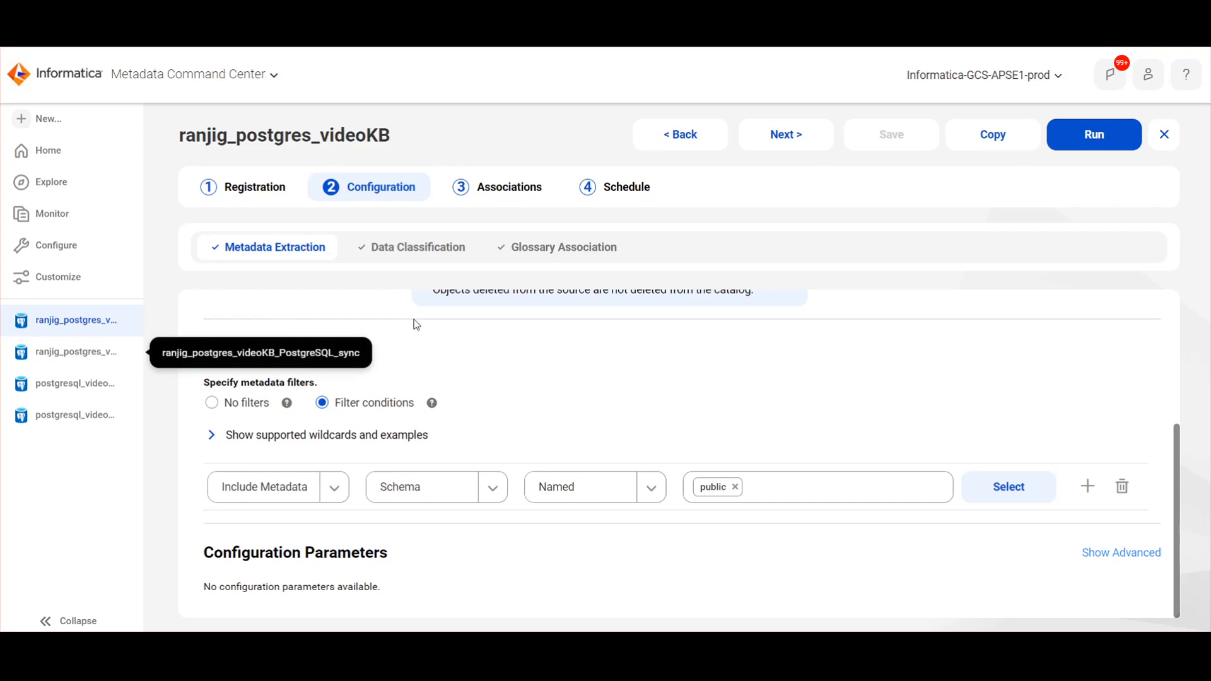
{"action": "left_click", "coordinate": [267, 189]}
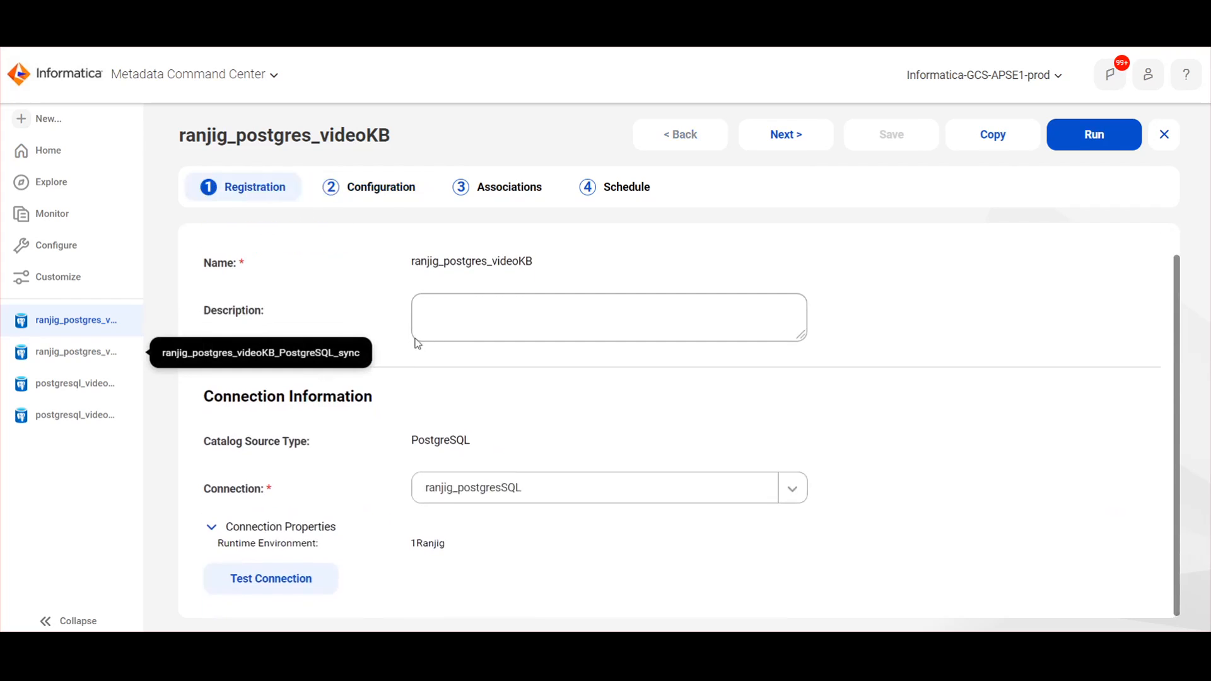
{"action": "left_click", "coordinate": [381, 188]}
{"action": "scroll", "coordinate": [445, 358], "scroll_direction": "down", "scroll_amount": 1}
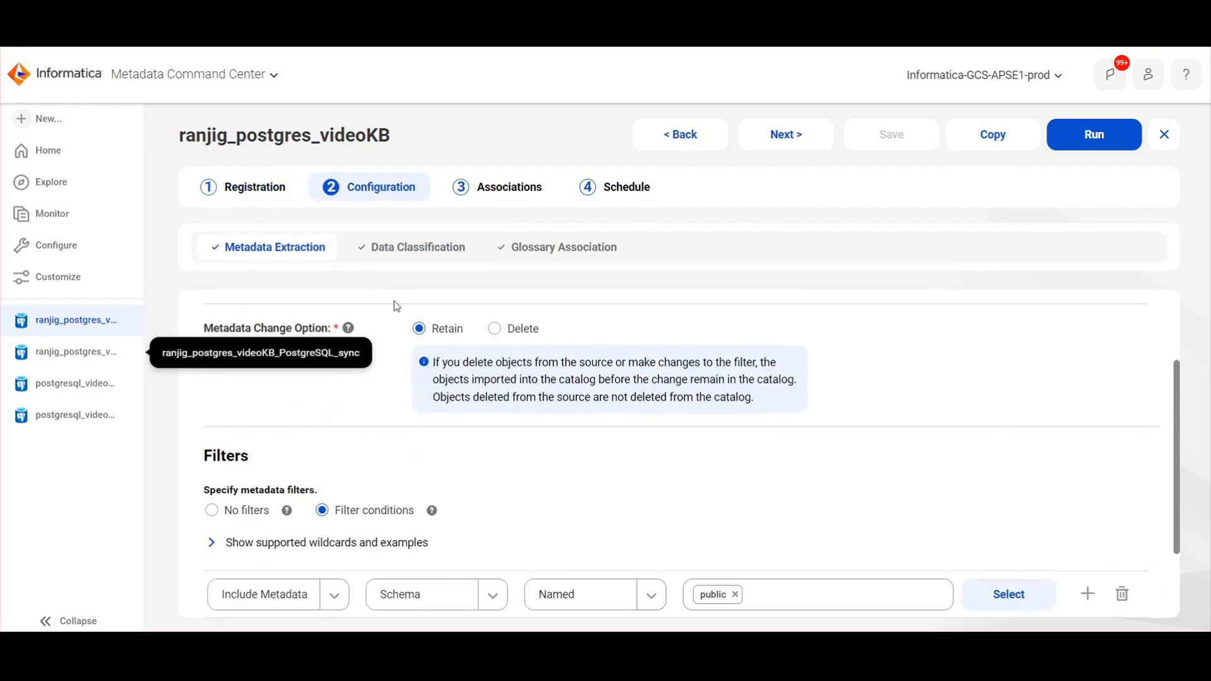
{"action": "left_click", "coordinate": [408, 248]}
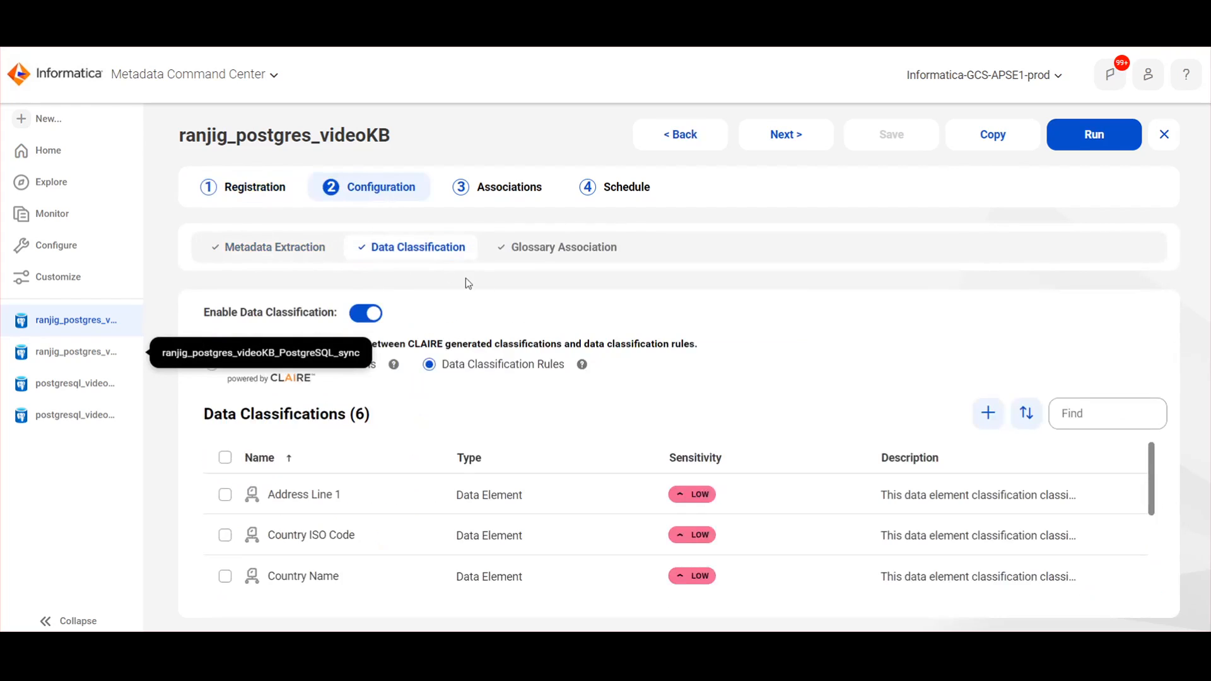
{"action": "left_click", "coordinate": [578, 255]}
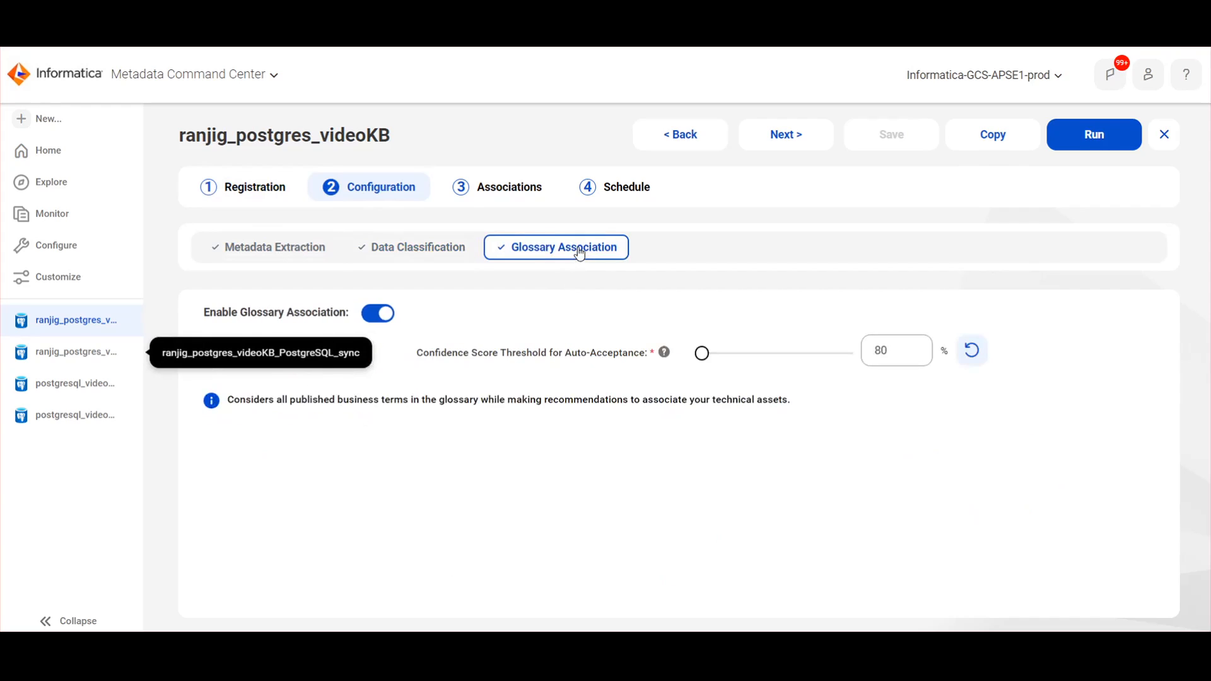
{"action": "left_click", "coordinate": [61, 357]}
Step: Check the job's extraction results, then search ranjig_postgres_videoKB in Data Governance and Catalog
{"action": "scroll", "coordinate": [532, 369], "scroll_direction": "down", "scroll_amount": 4}
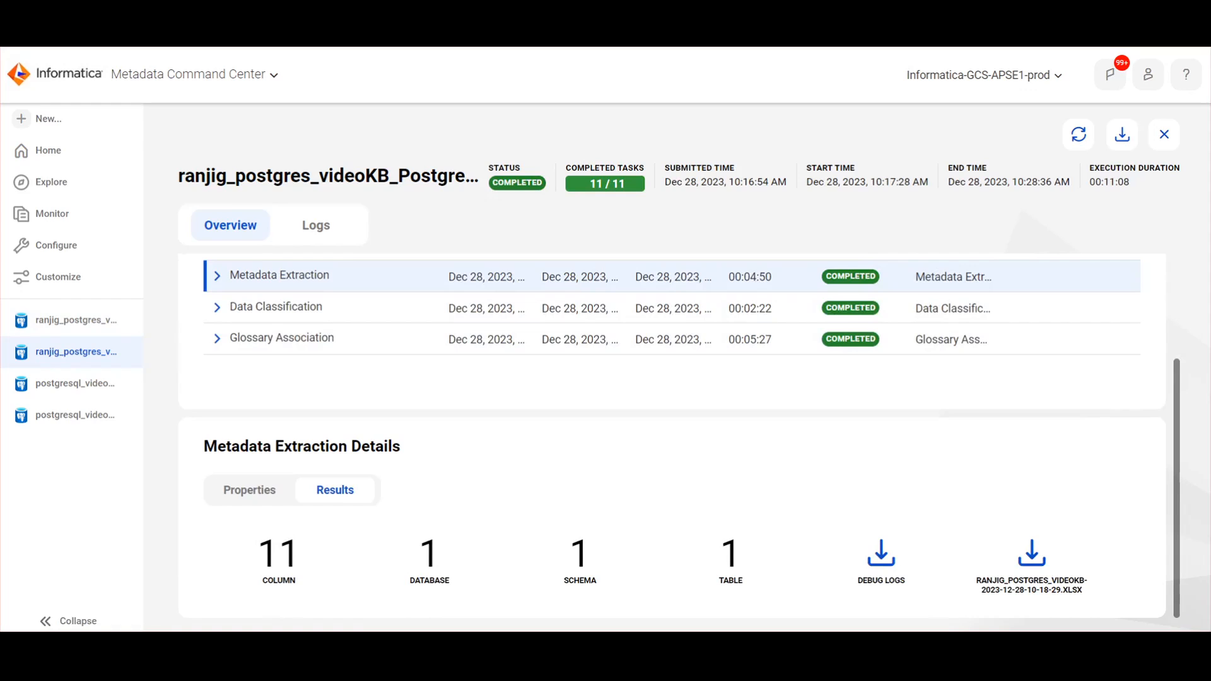
{"action": "left_click_drag", "start_coordinate": [175, 177], "coordinate": [387, 177]}
{"action": "key", "text": "ctrl+c"}
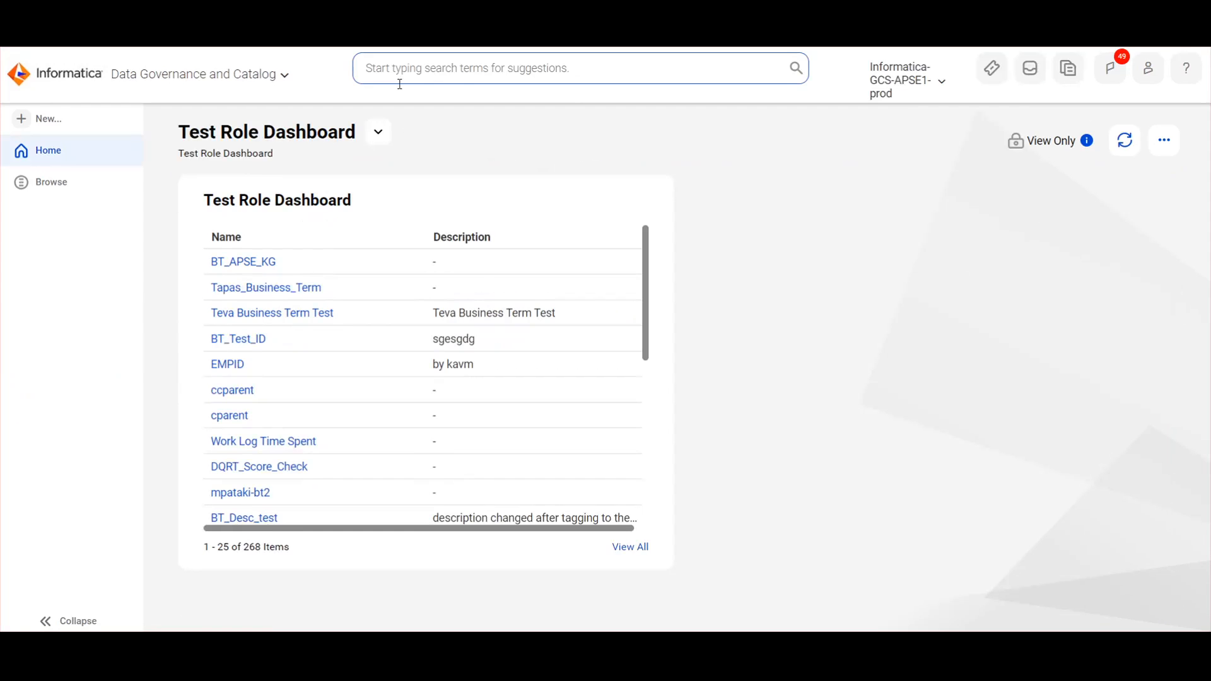
{"action": "left_click", "coordinate": [400, 69]}
{"action": "key", "text": "ctrl+v"}
{"action": "key", "text": "Return"}
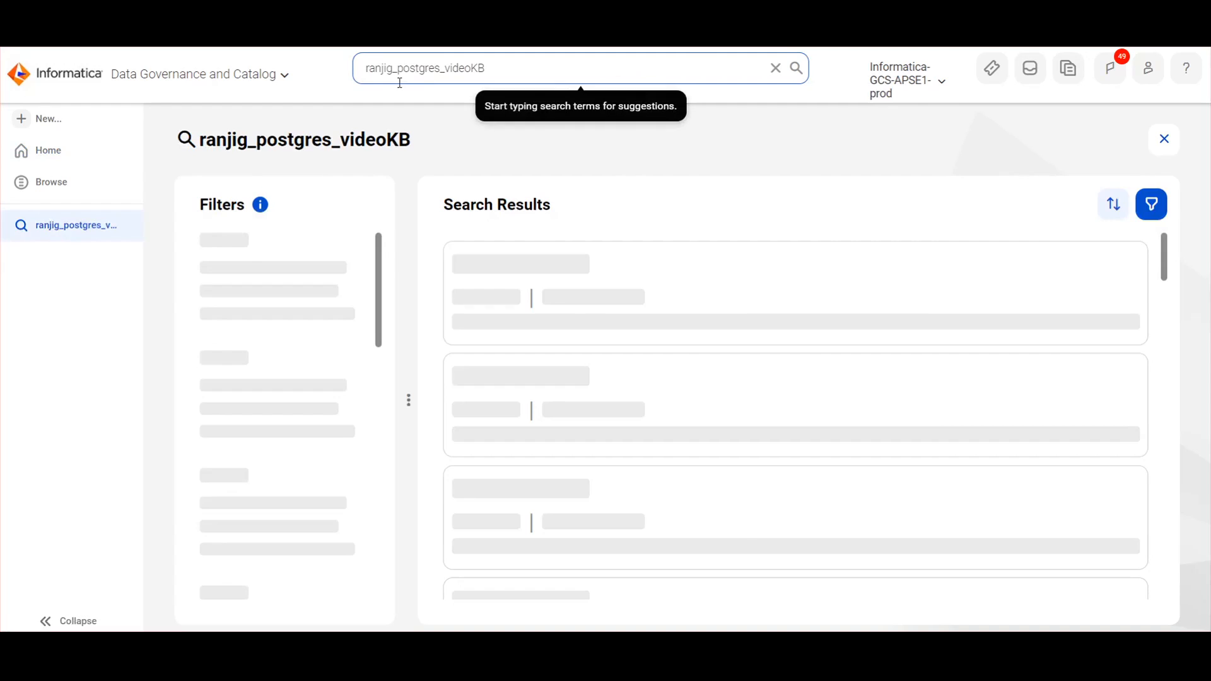
Step: Open the ranjig_postgres_videoKB source, then its c04576683 database and the public schema listing customers
{"action": "left_click", "coordinate": [529, 265]}
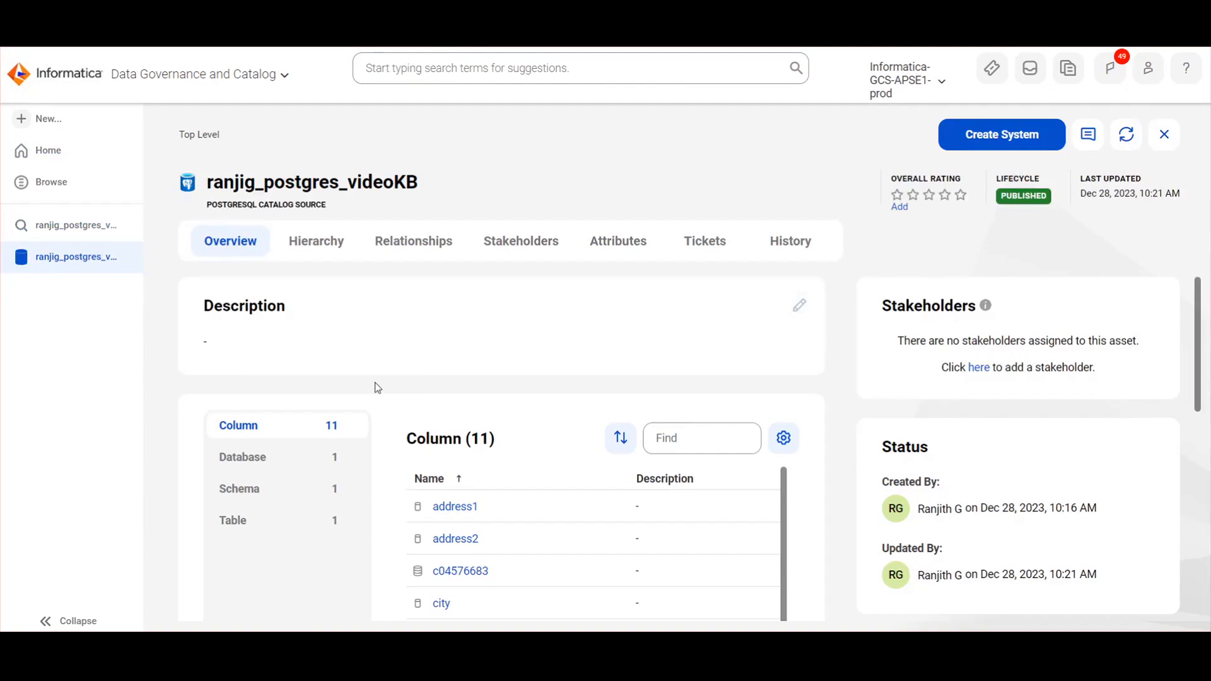
{"action": "scroll", "coordinate": [376, 387], "scroll_direction": "down", "scroll_amount": 1}
{"action": "left_click", "coordinate": [335, 386]}
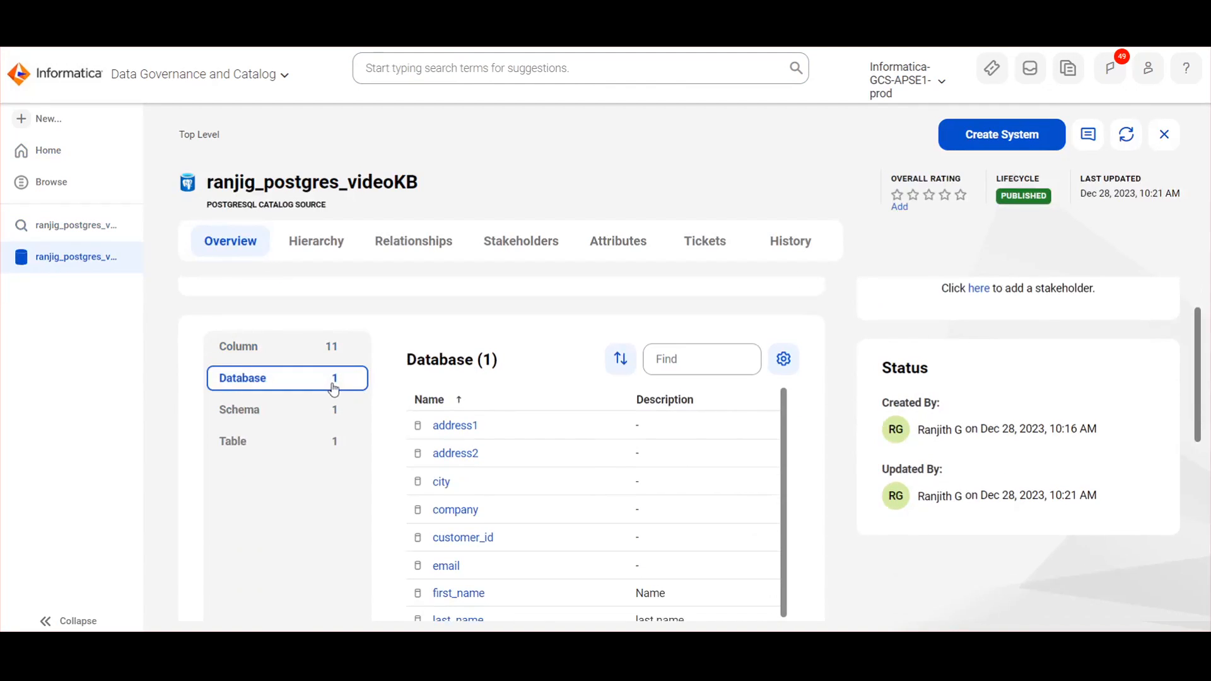
{"action": "left_click", "coordinate": [446, 427]}
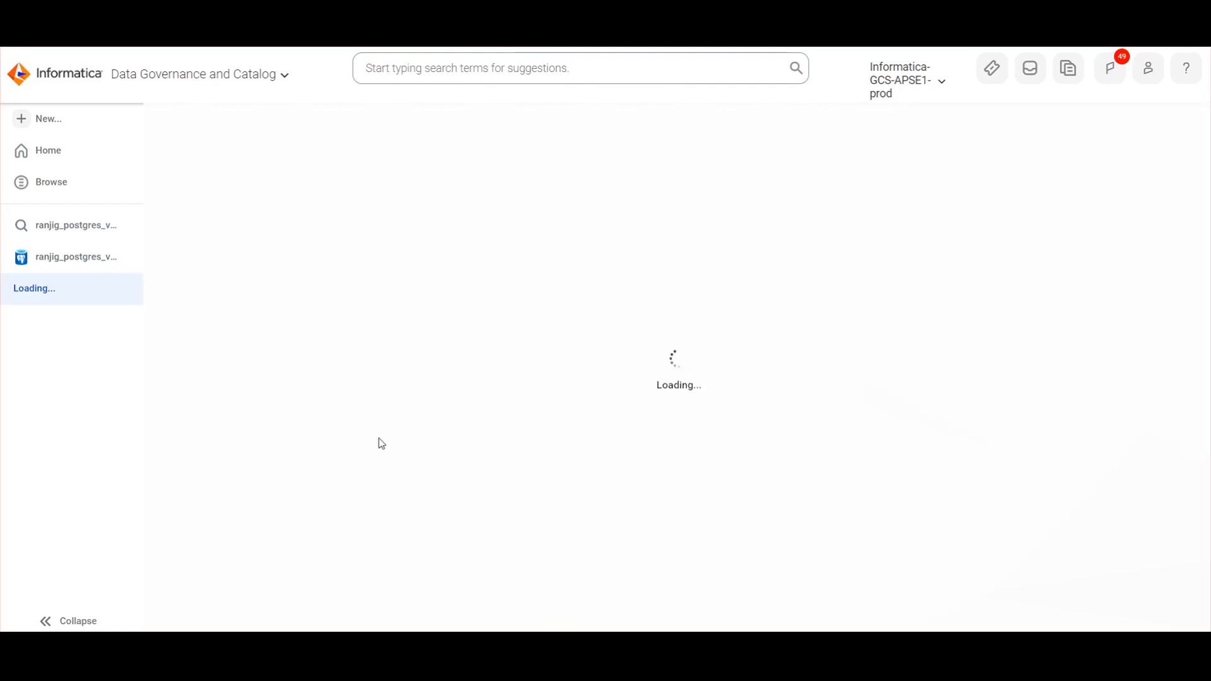
{"action": "scroll", "coordinate": [311, 435], "scroll_direction": "down", "scroll_amount": 2}
{"action": "left_click", "coordinate": [253, 449]}
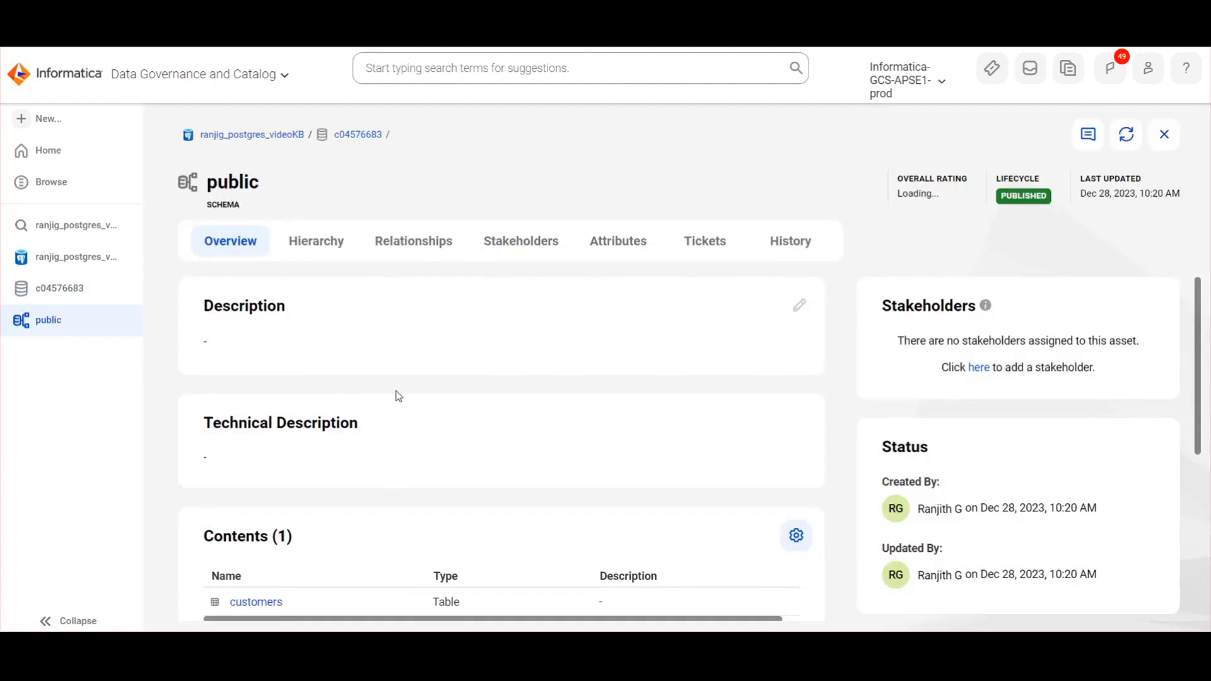
{"action": "scroll", "coordinate": [399, 395], "scroll_direction": "down", "scroll_amount": 2}
{"action": "scroll", "coordinate": [400, 391], "scroll_direction": "up", "scroll_amount": 2}
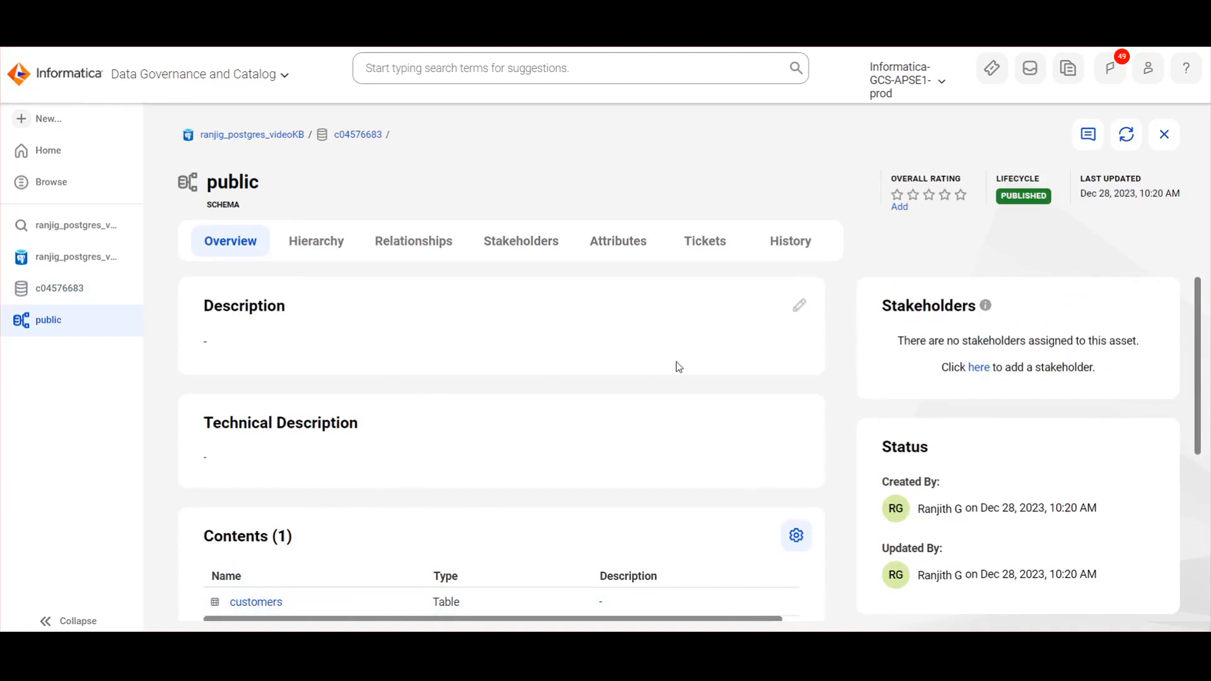
Step: Review the customers table's 11 data elements on the Contains tab, then view its lineage
{"action": "left_click", "coordinate": [266, 602]}
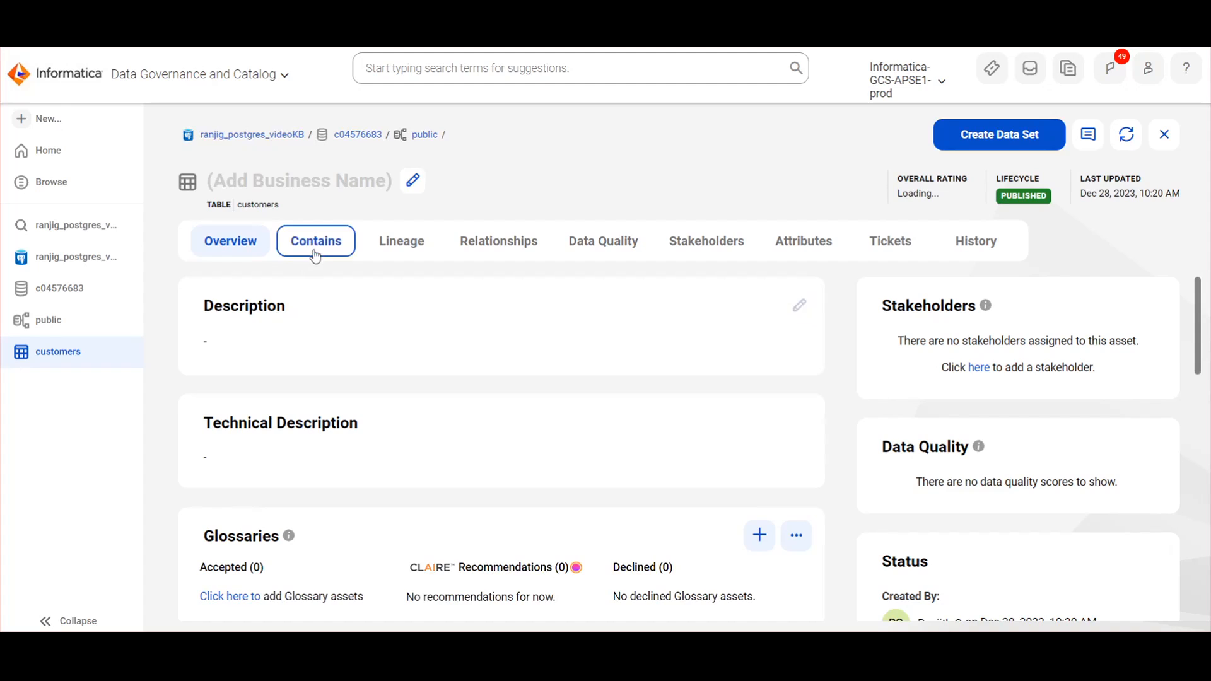
{"action": "left_click", "coordinate": [316, 254]}
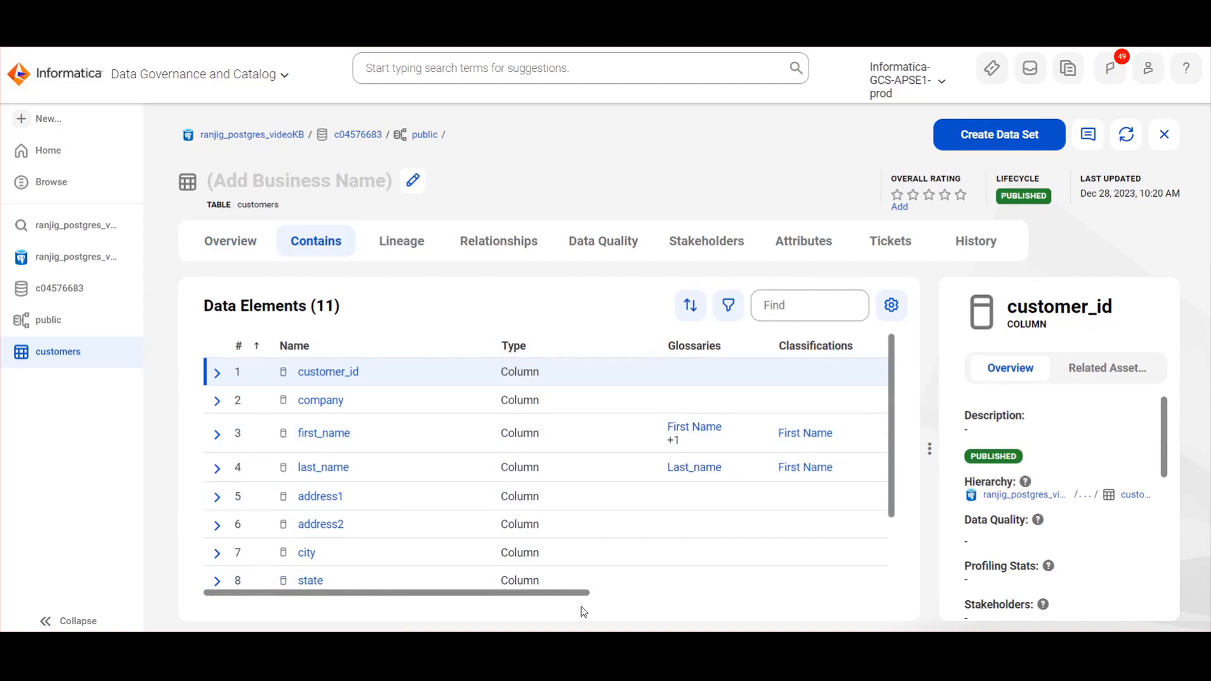
{"action": "left_click_drag", "start_coordinate": [569, 592], "coordinate": [619, 593]}
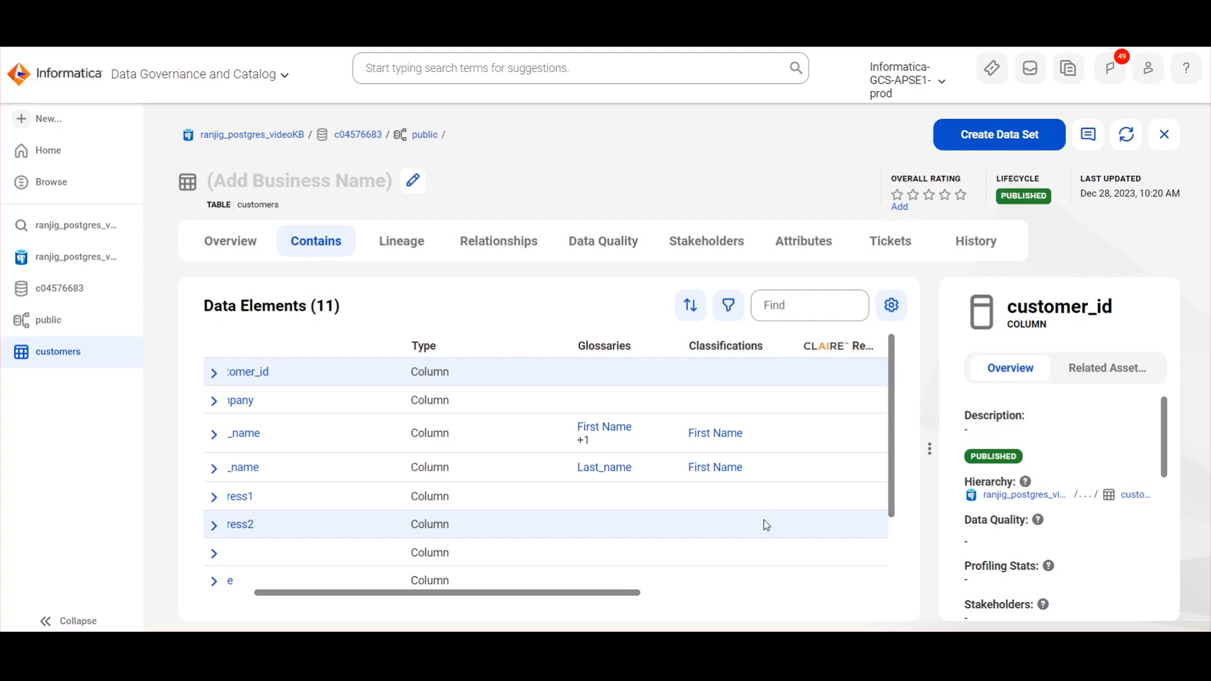
{"action": "scroll", "coordinate": [766, 525], "scroll_direction": "down", "scroll_amount": 3}
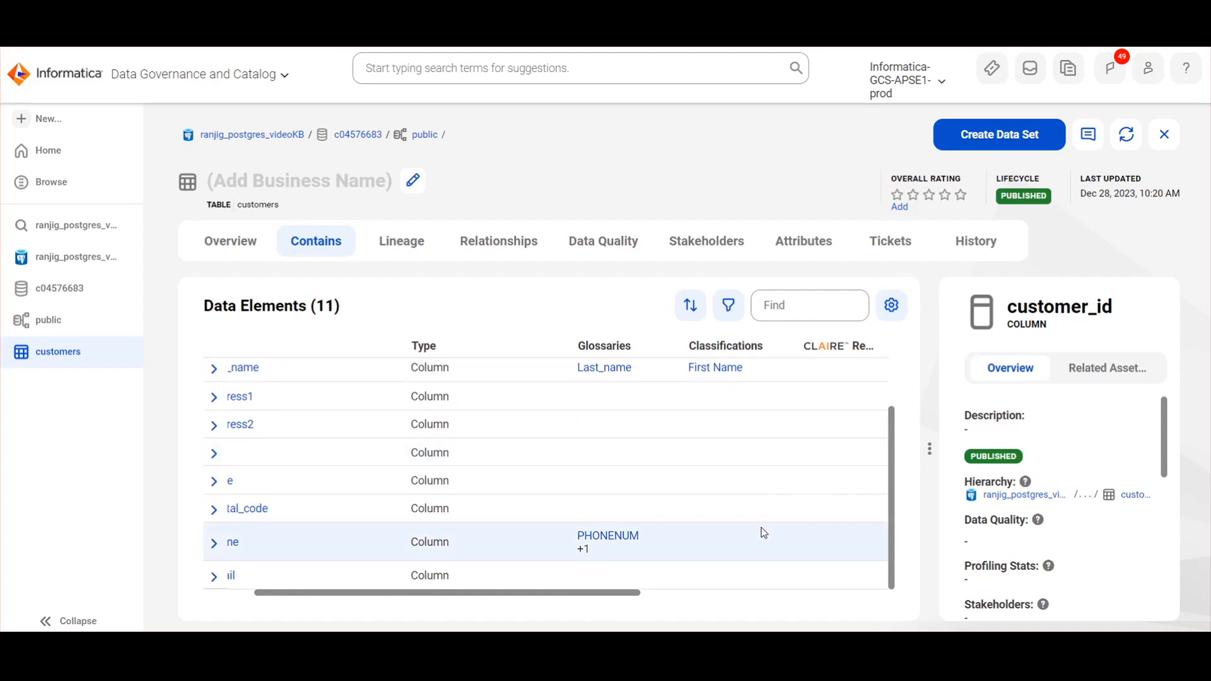
{"action": "scroll", "coordinate": [762, 529], "scroll_direction": "up", "scroll_amount": 3}
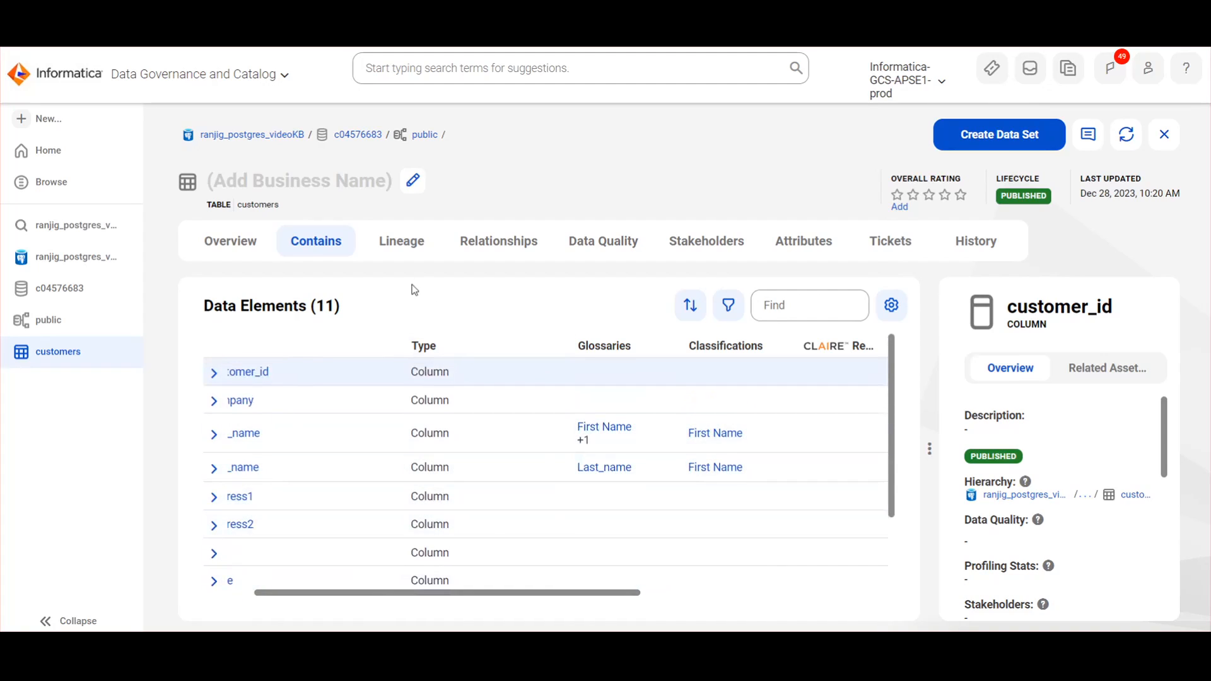
{"action": "left_click", "coordinate": [393, 251]}
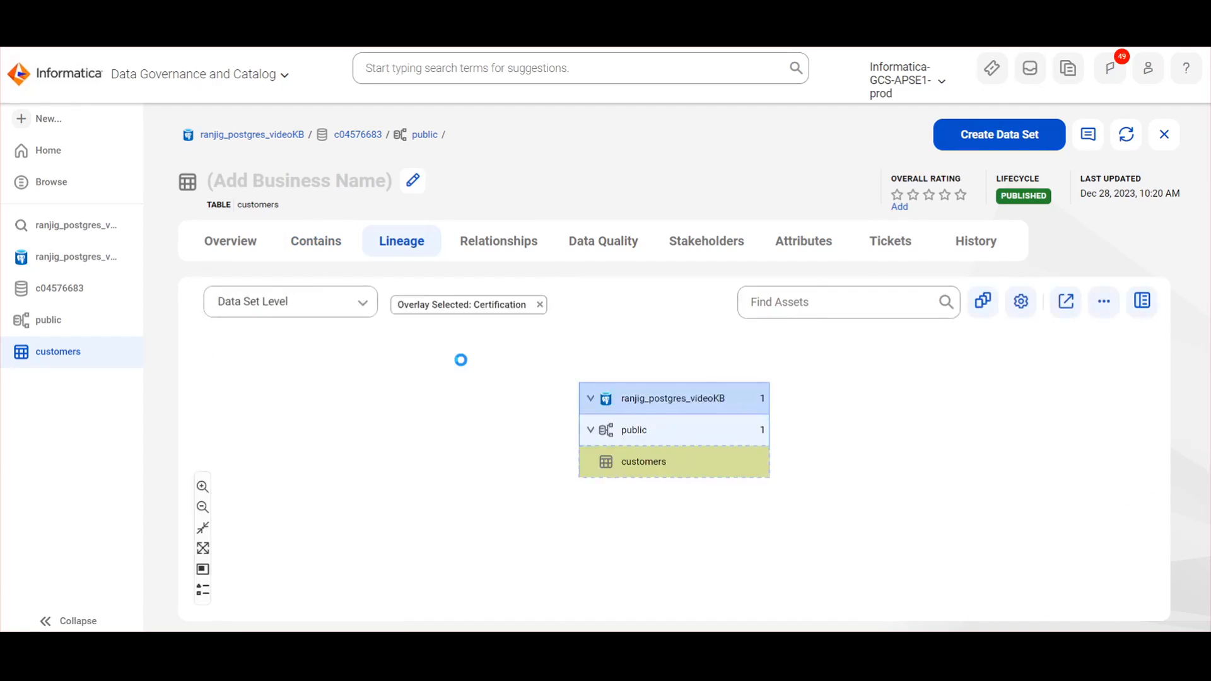
Step: Show the customers table's 12 relationships, 11 columns plus the public schema, in grid view
{"action": "left_click", "coordinate": [499, 248]}
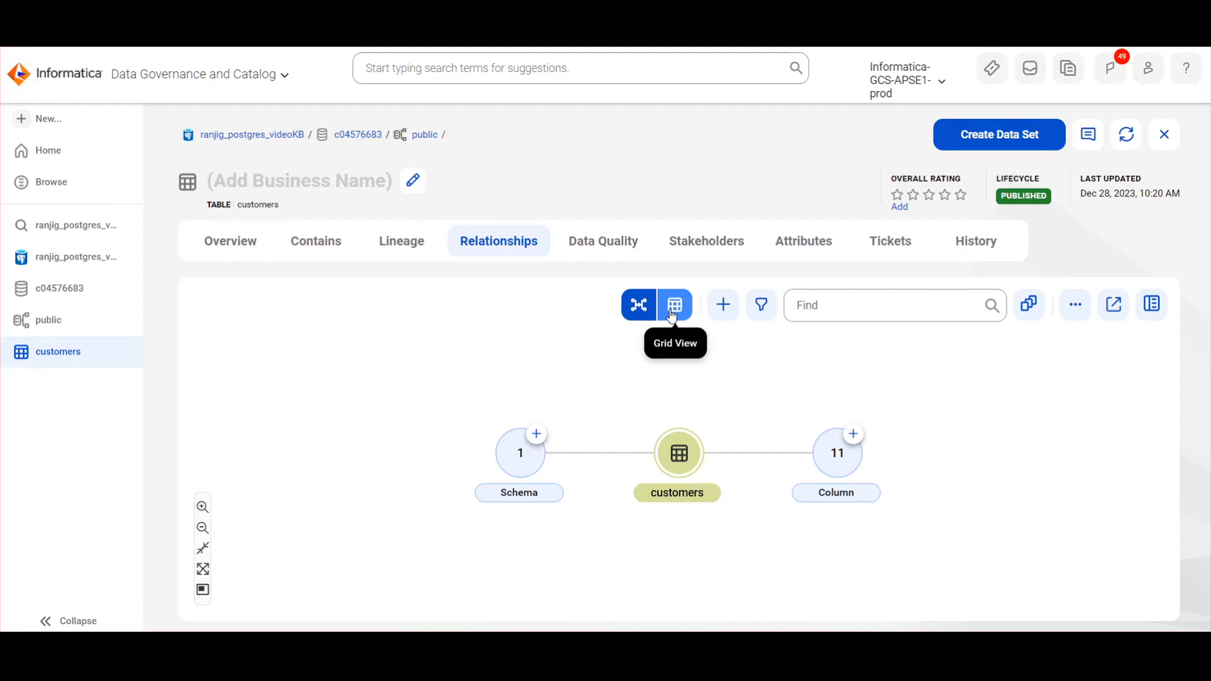
{"action": "left_click", "coordinate": [672, 316]}
{"action": "scroll", "coordinate": [575, 495], "scroll_direction": "down", "scroll_amount": 2}
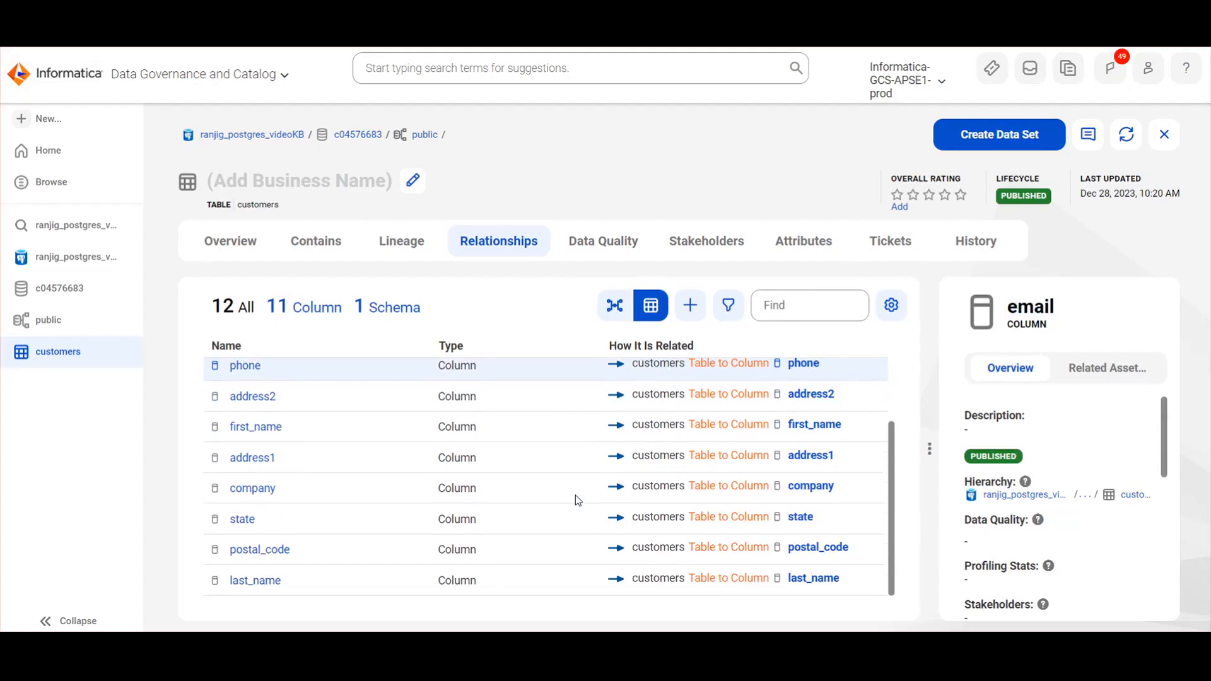
{"action": "scroll", "coordinate": [574, 495], "scroll_direction": "up", "scroll_amount": 2}
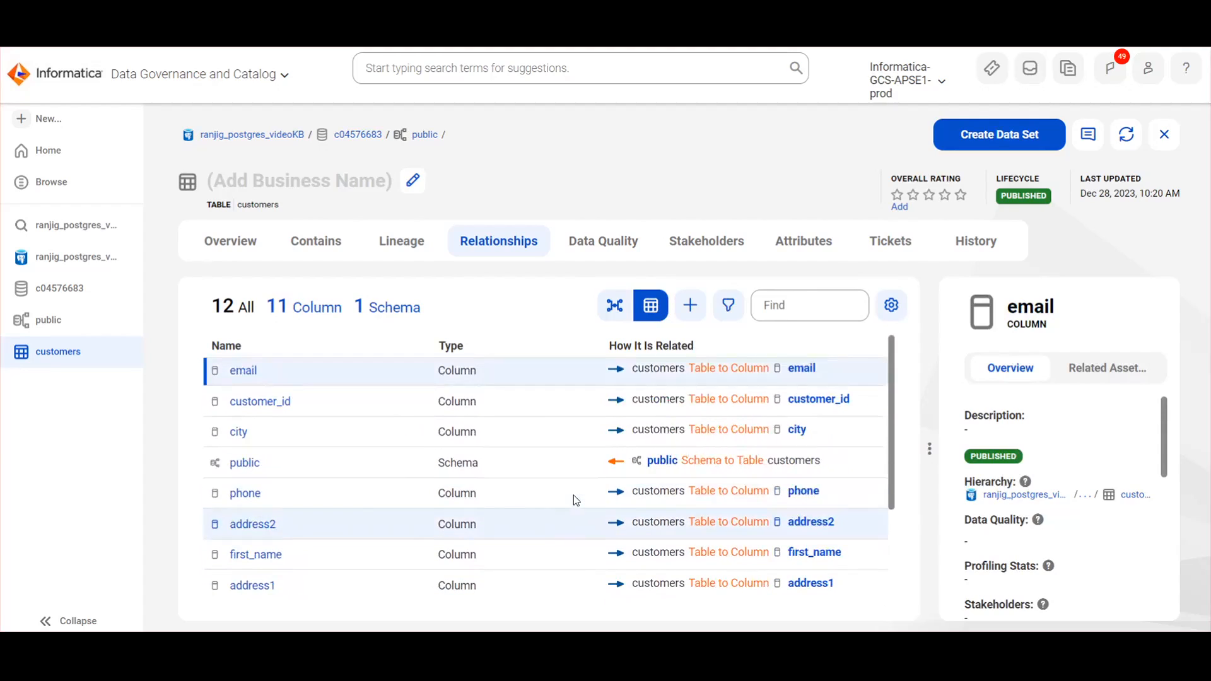